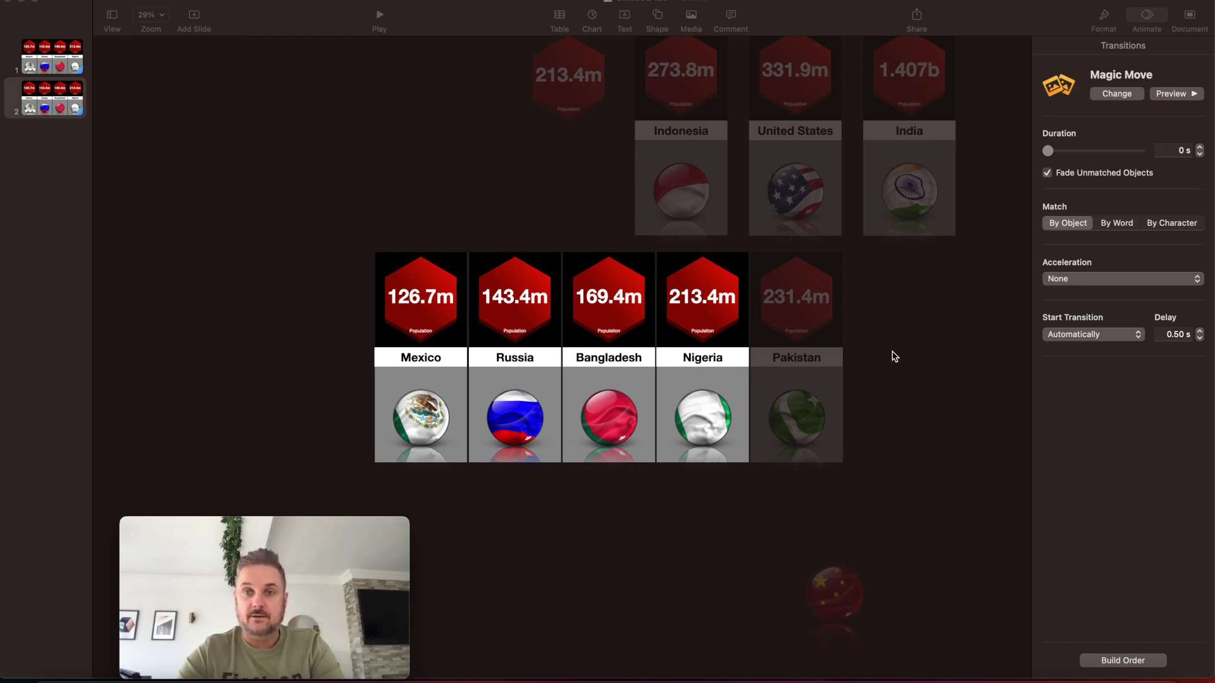
- Copy and paste the Pakistan card, placing the duplicate to the right of the original with a small gap
click(806, 399)
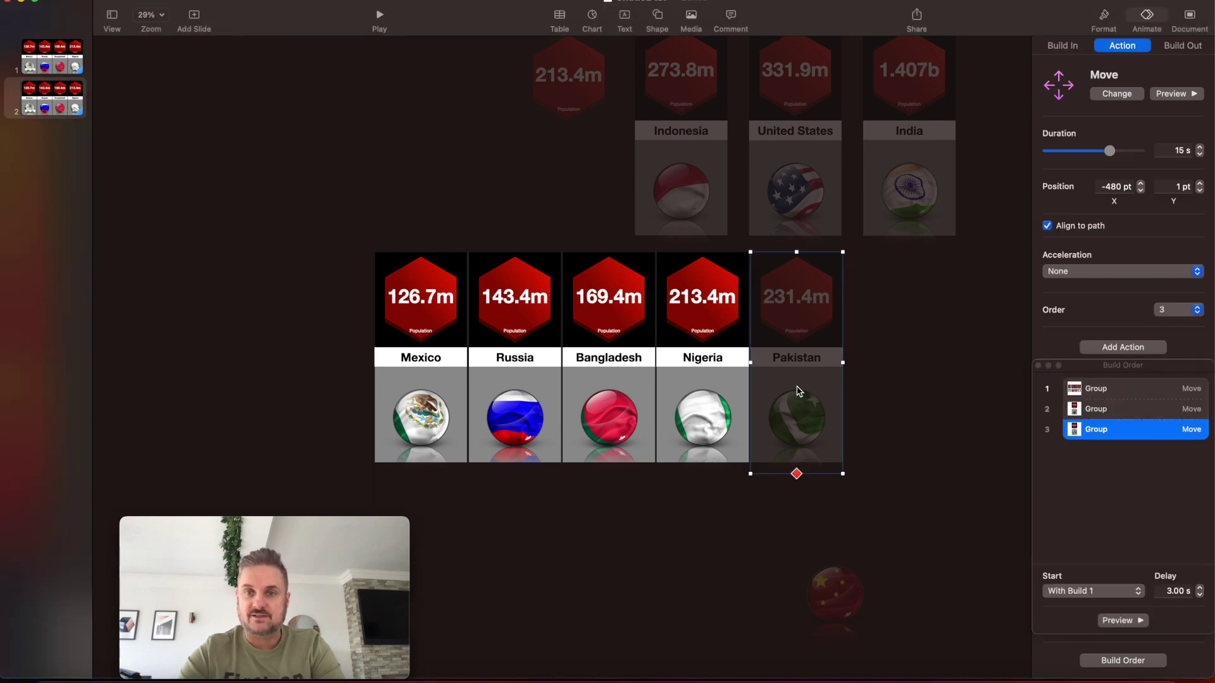
right_click(799, 391)
click(818, 518)
right_click(799, 434)
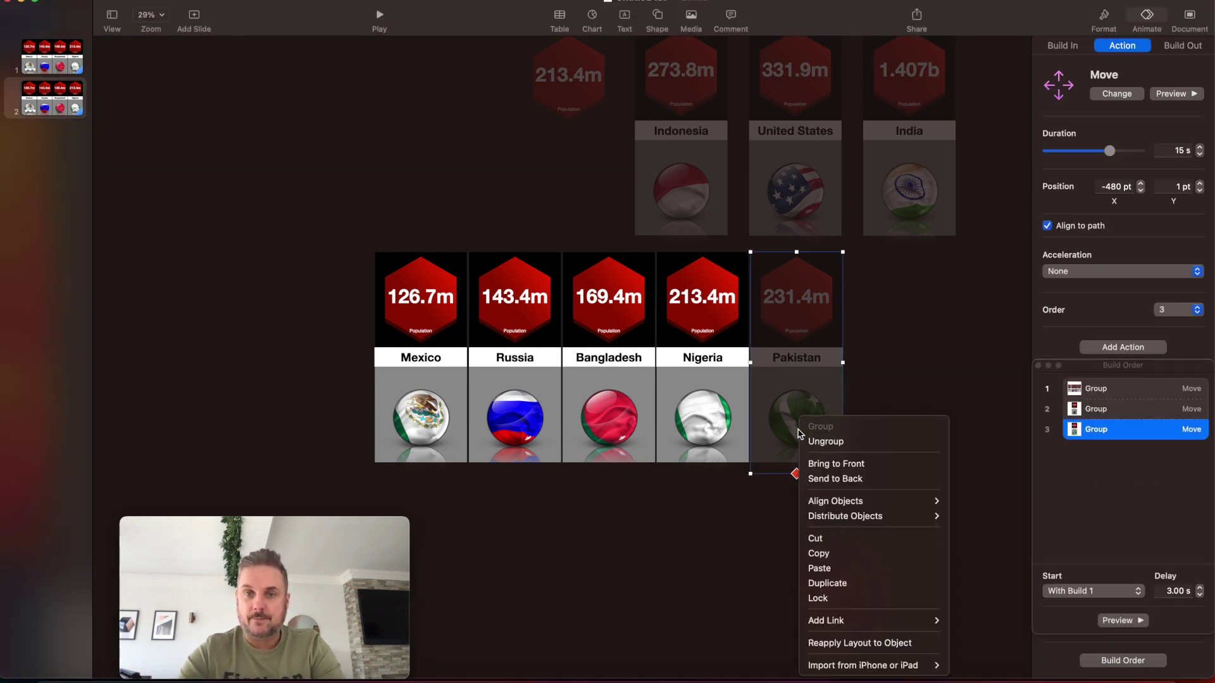
click(819, 568)
drag(797, 417, 913, 420)
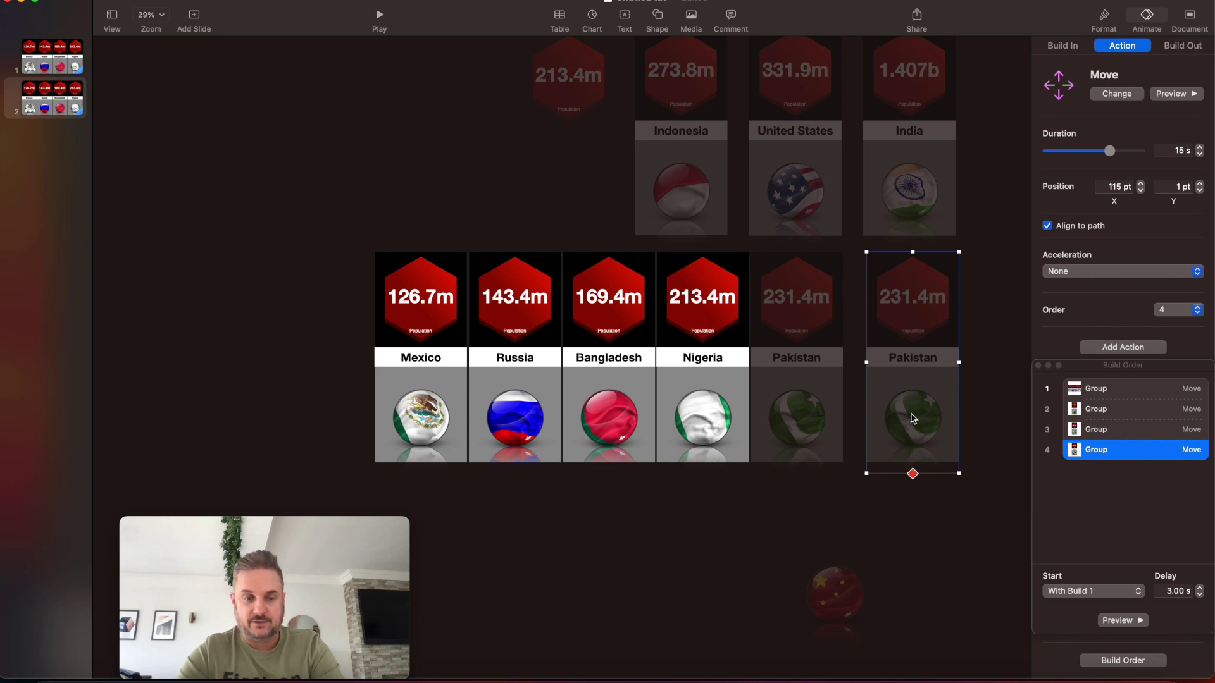
- Ungroup the duplicated Pakistan card and delete its flag ball
right_click(913, 418)
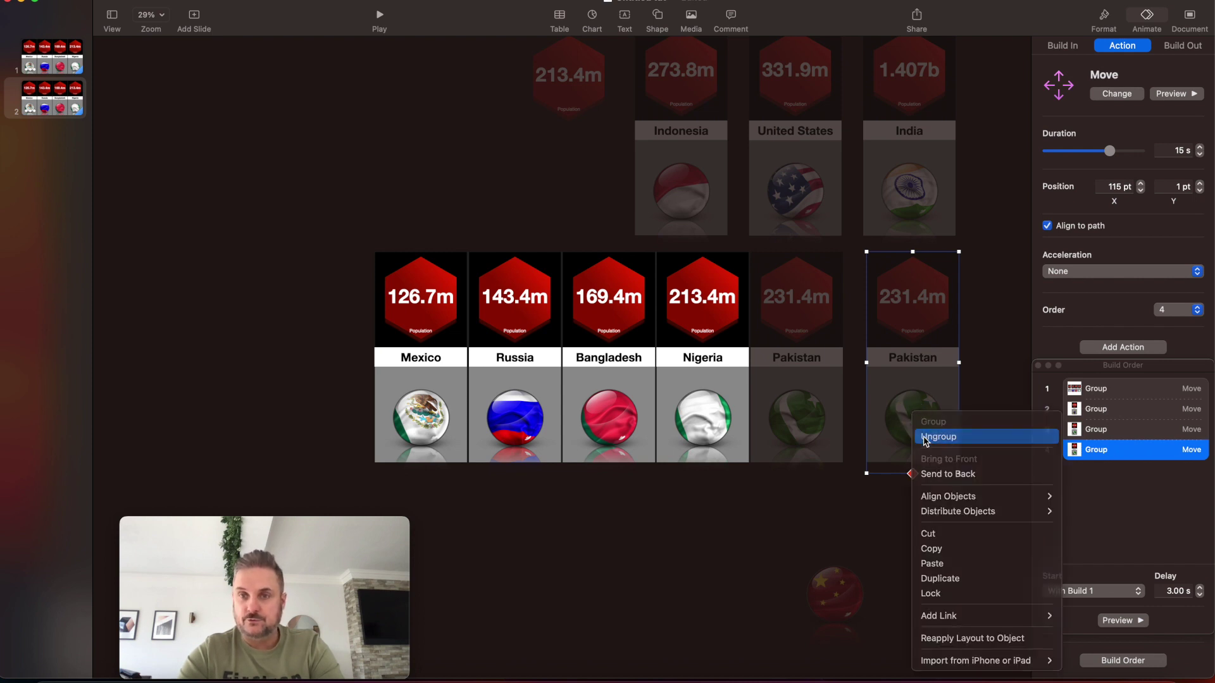
click(934, 435)
click(934, 504)
click(919, 421)
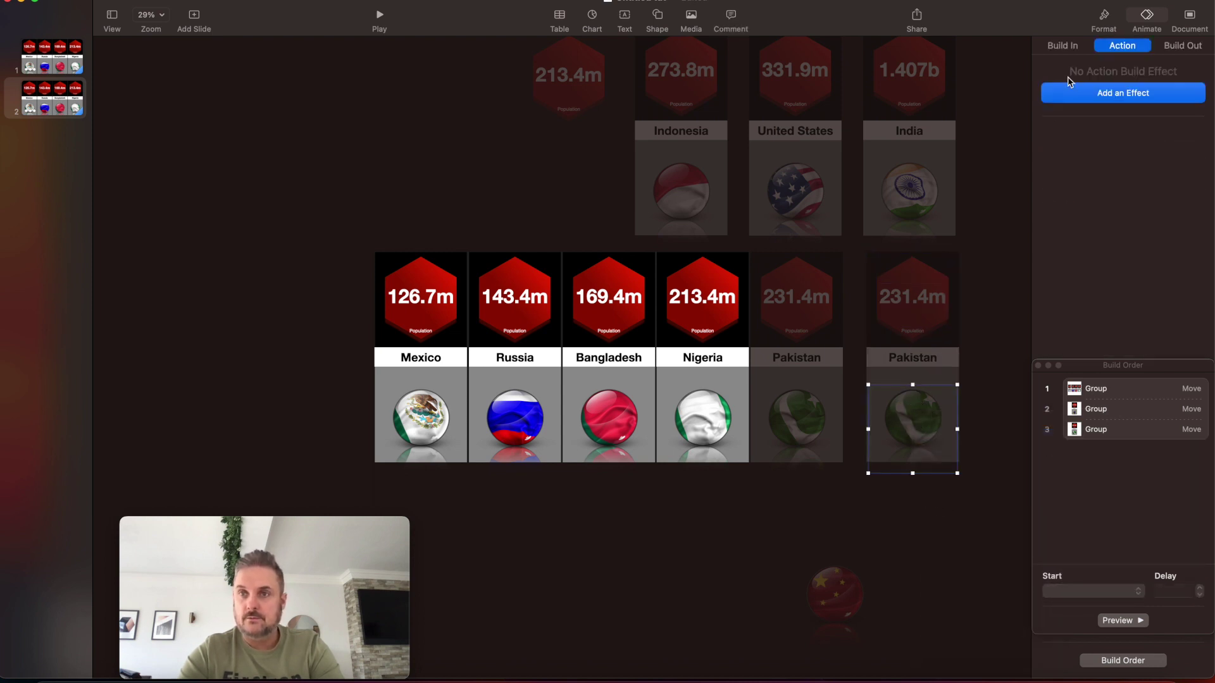
click(1104, 19)
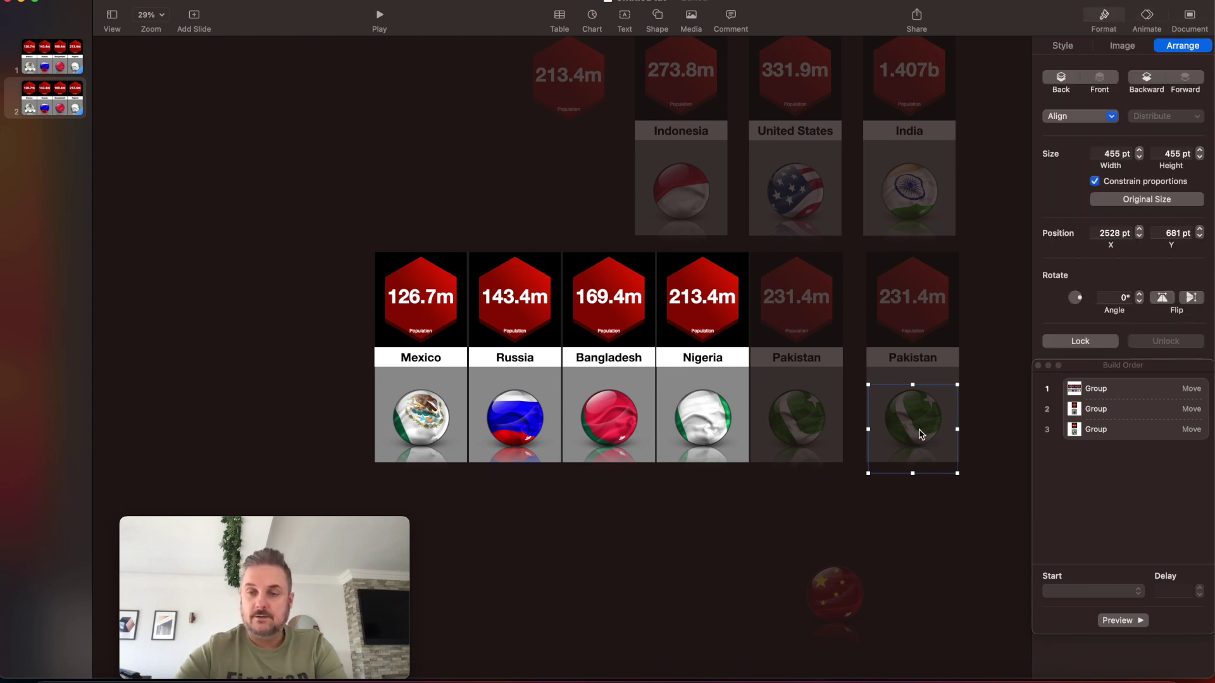
key(Delete)
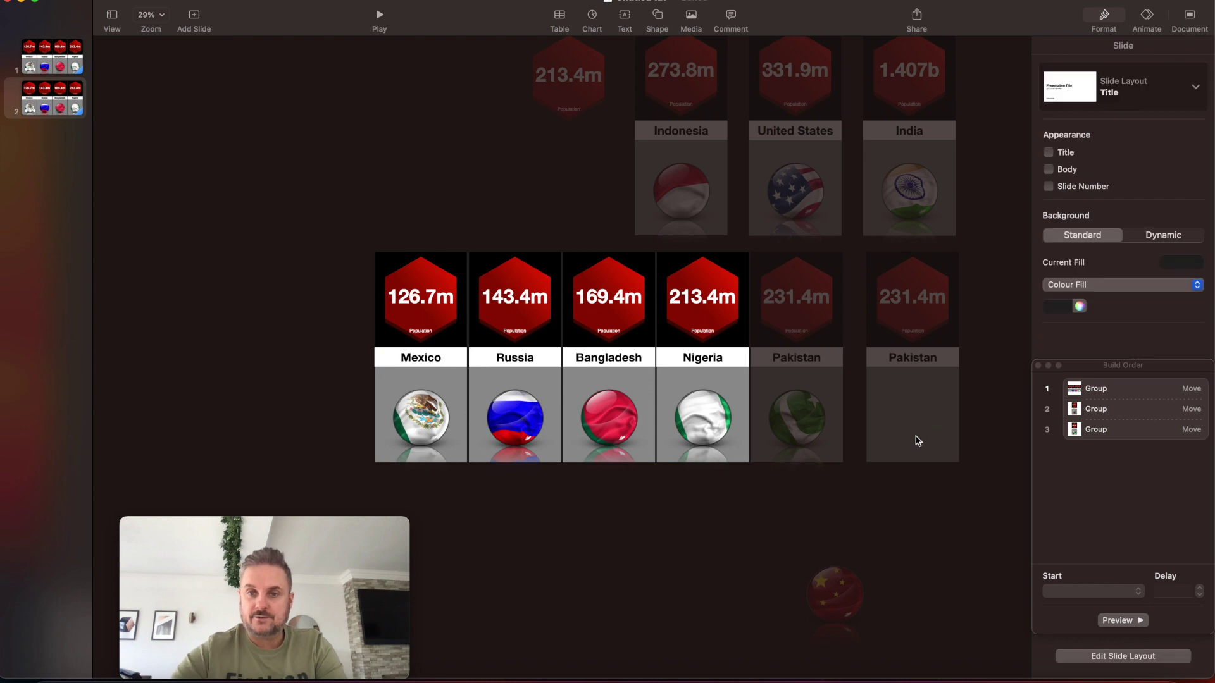
- Bring the Chinese flag ball to the front and position it in the empty lower area of the duplicated card
click(836, 591)
click(1100, 78)
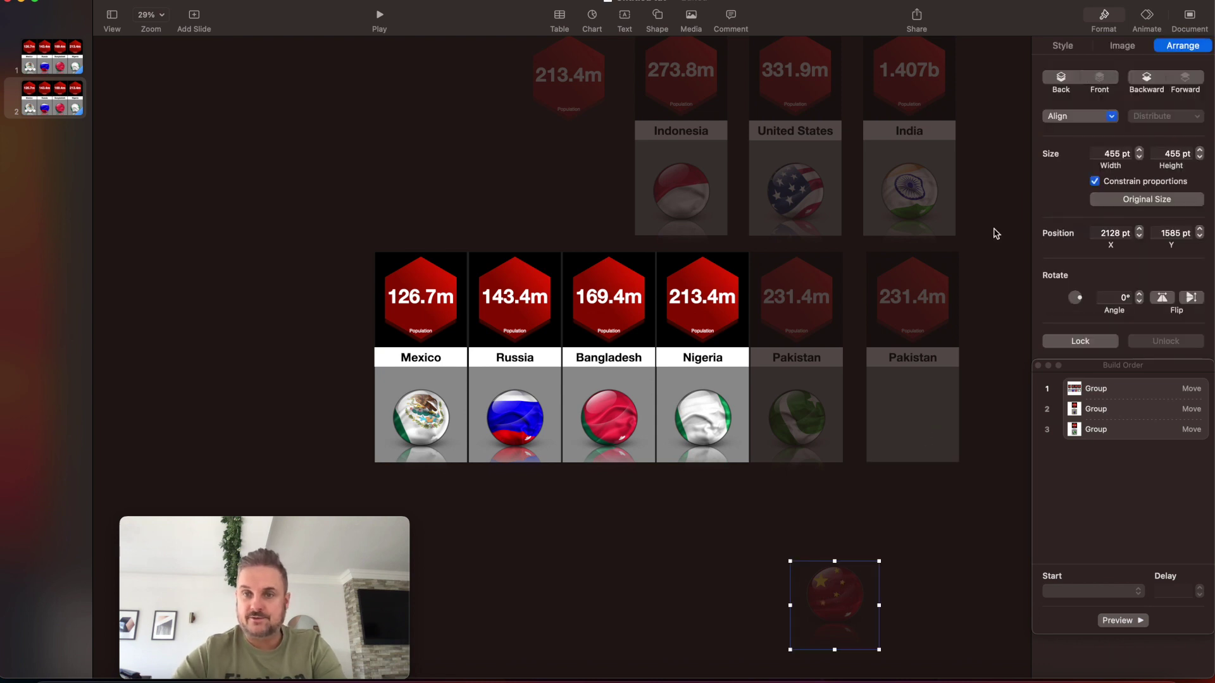
drag(836, 600, 914, 424)
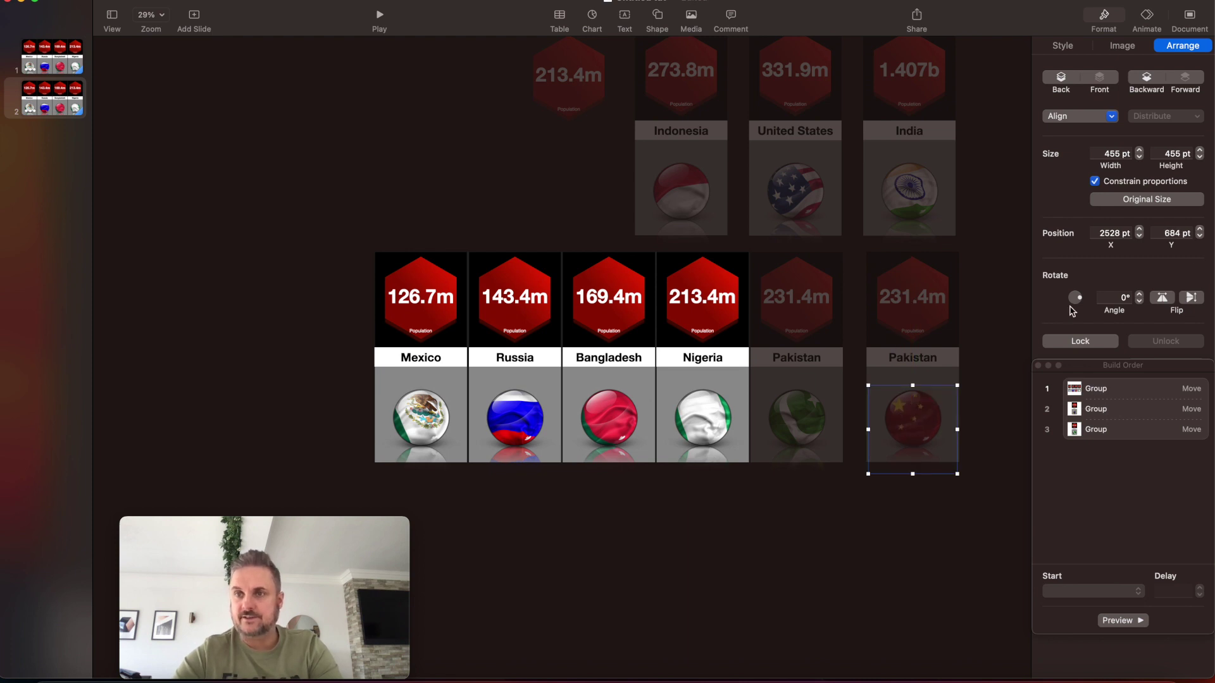
click(1199, 237)
click(1199, 237)
- Change the country name on the duplicated card to China
click(924, 360)
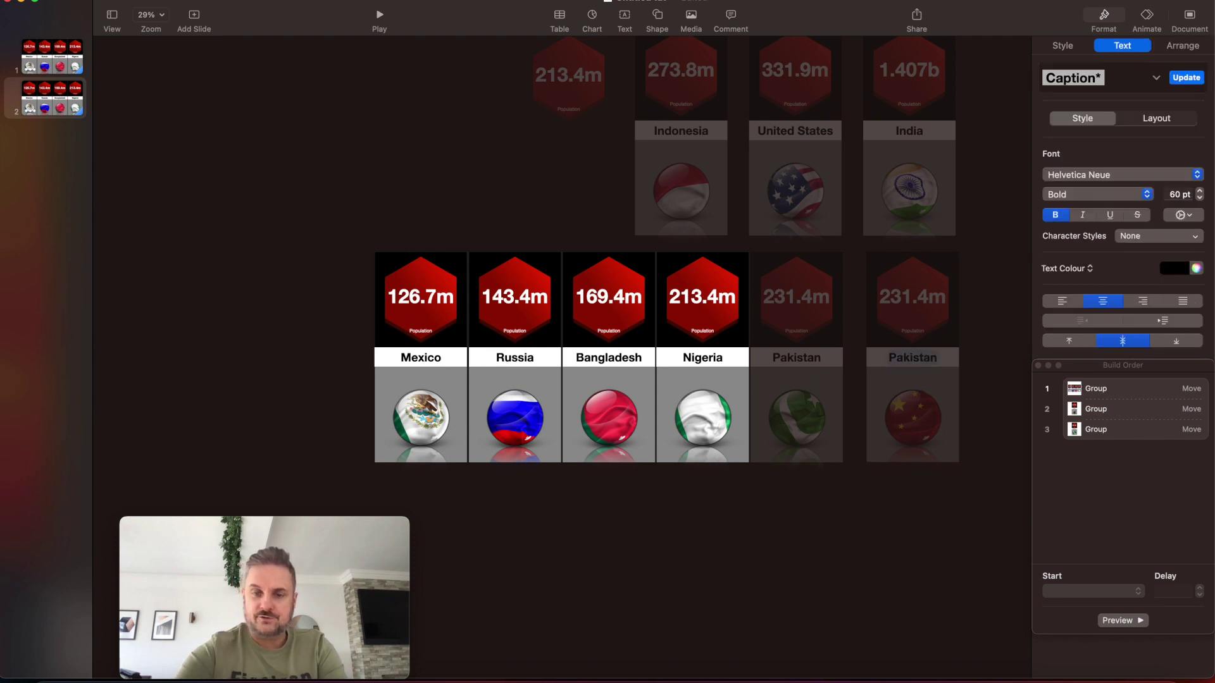
text(china)
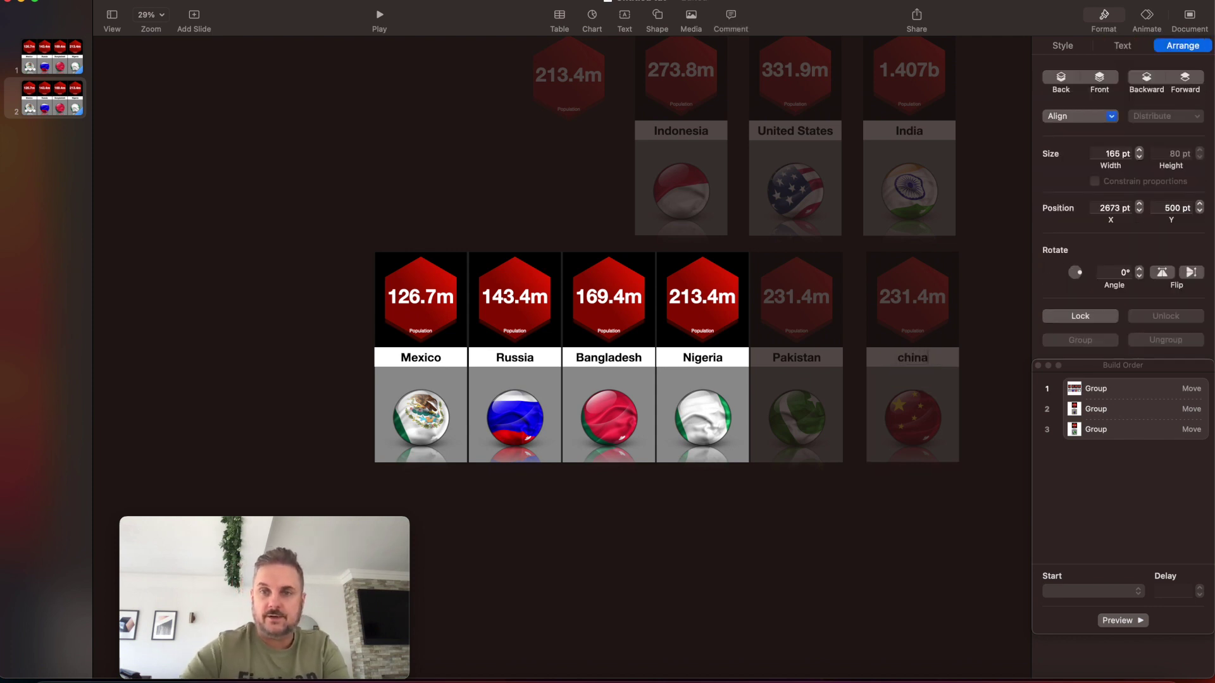
click(968, 373)
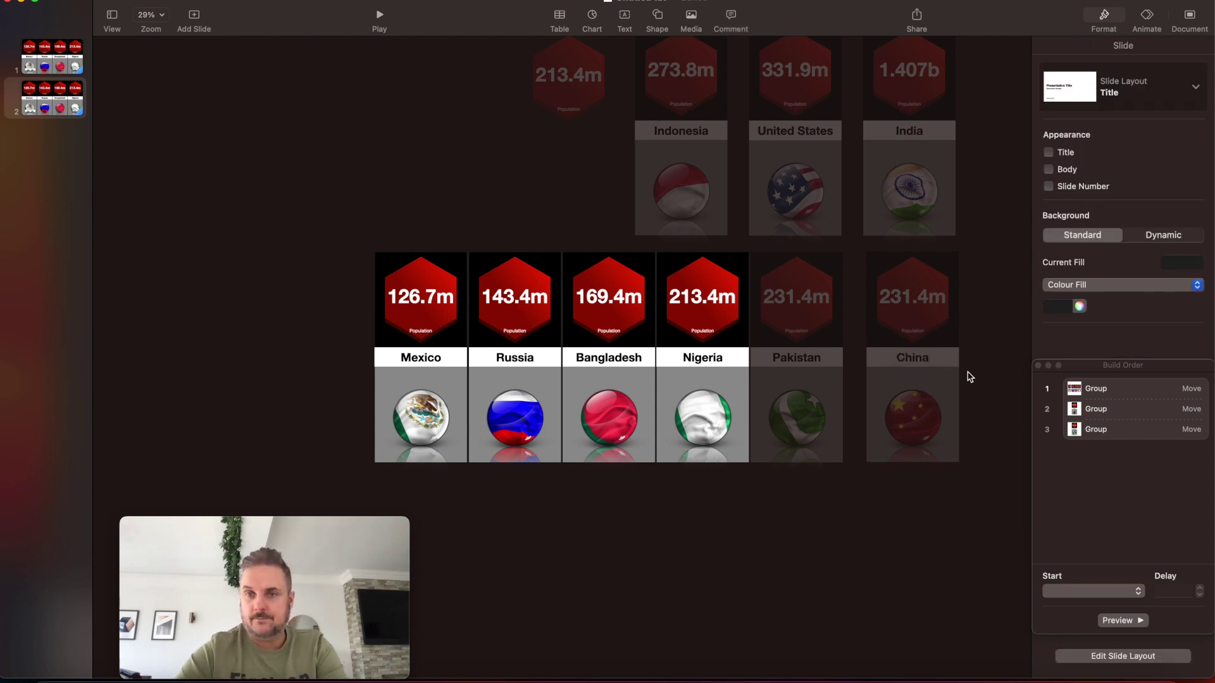
- Change the population figure on the China card to 1.412b
click(938, 303)
click(941, 299)
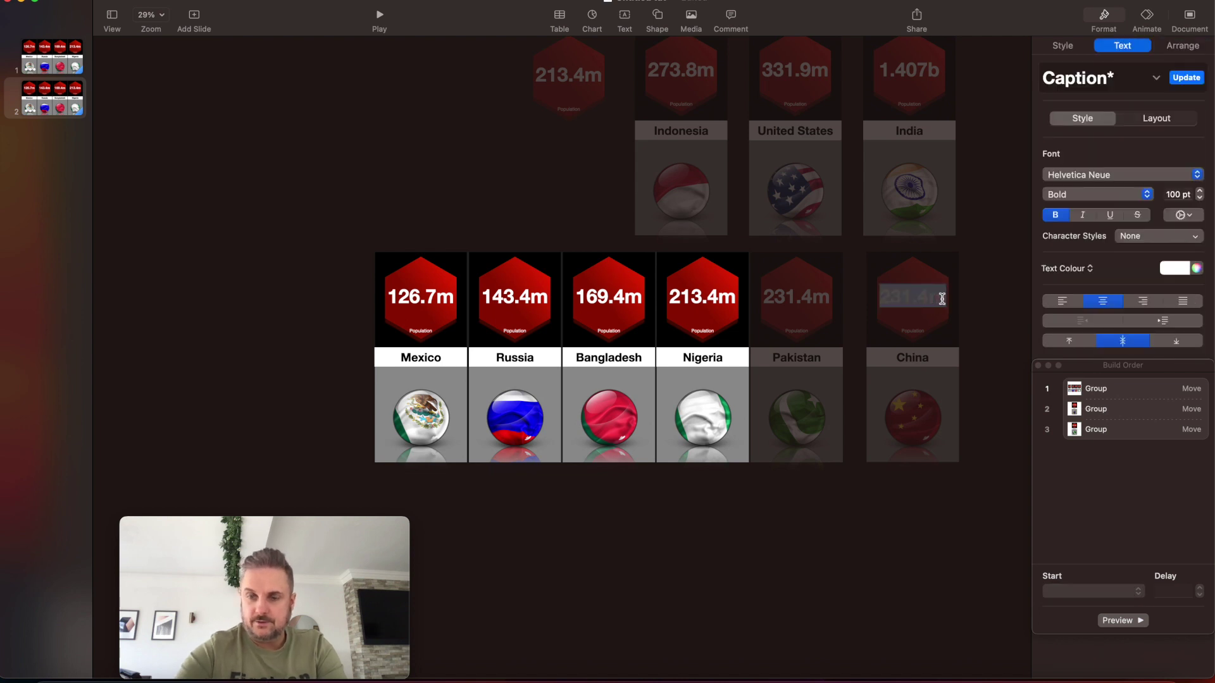
key(BackSpace)
text(1)
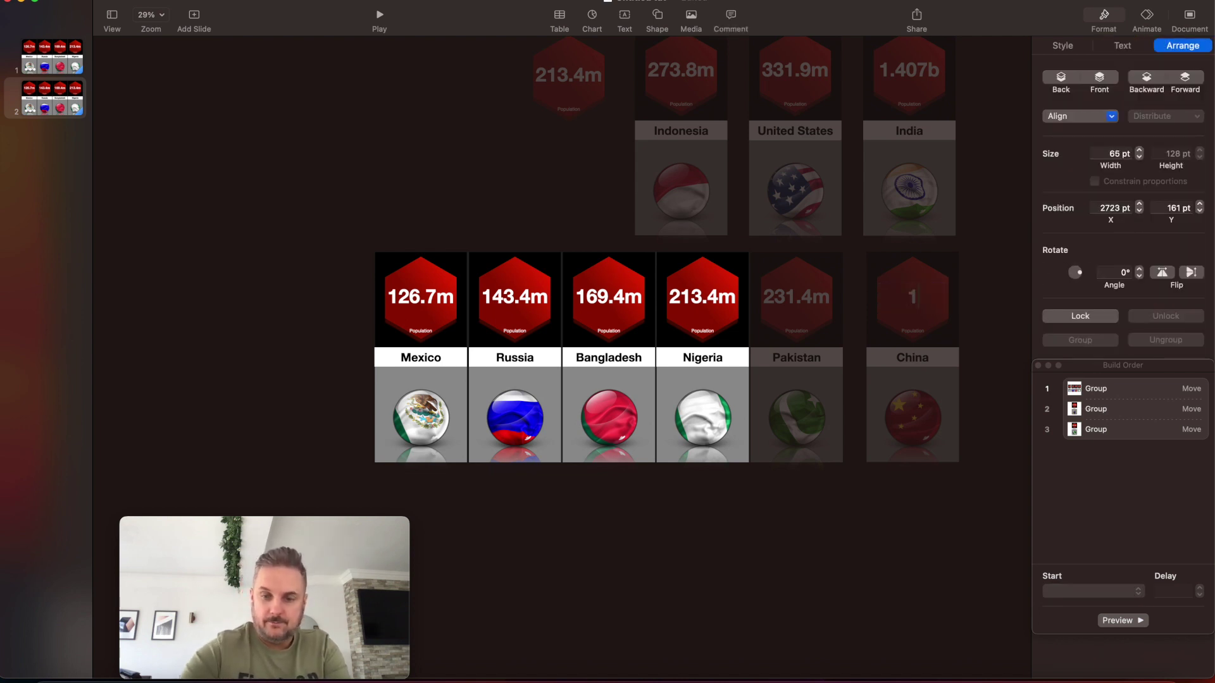
text(.412b)
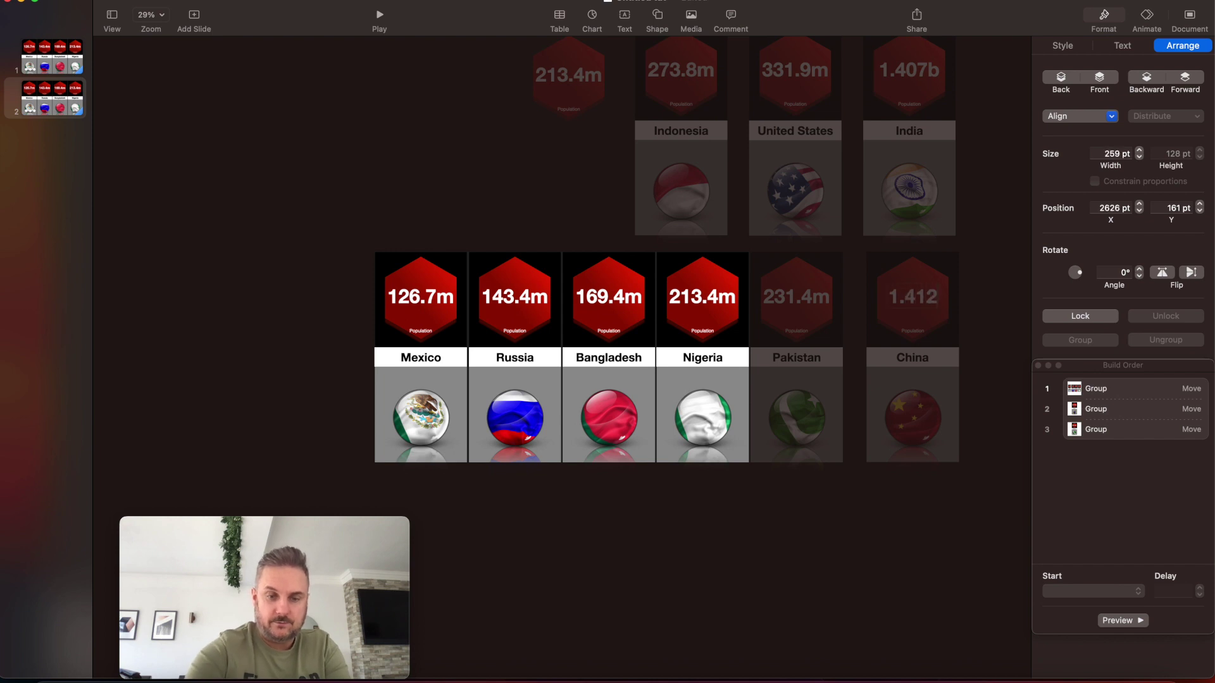
click(990, 300)
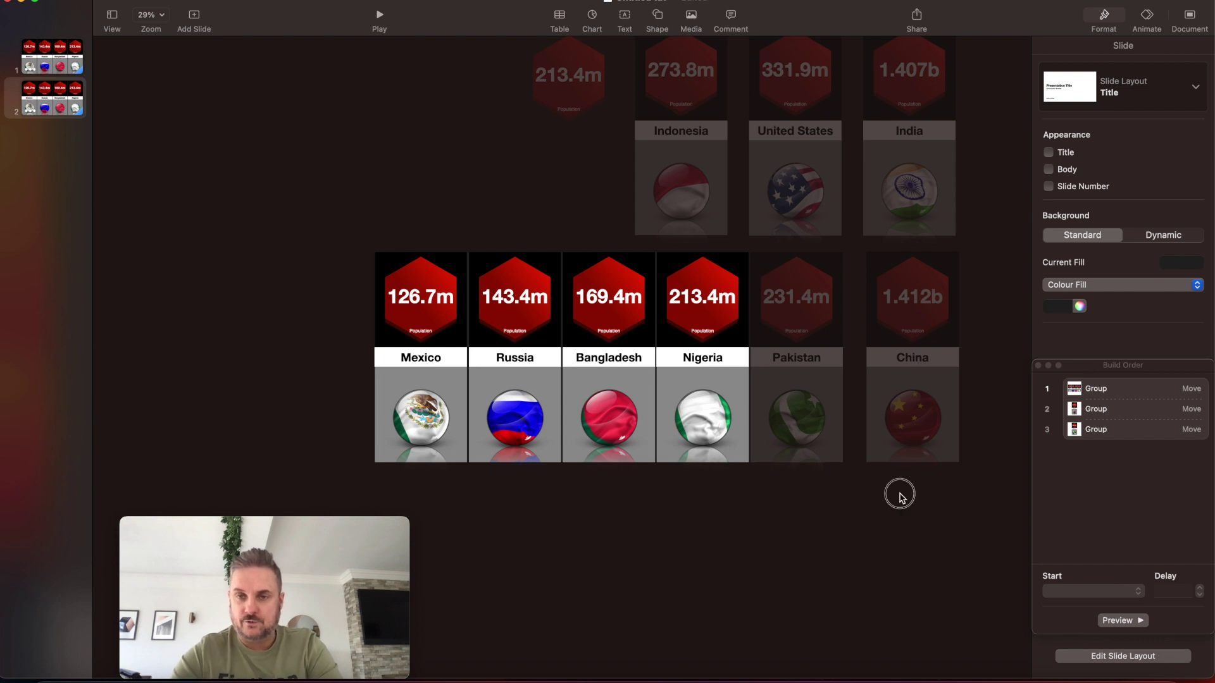
- Group all parts of the China card and move the group down and to the right, clear of the card row
click(930, 396)
right_click(936, 288)
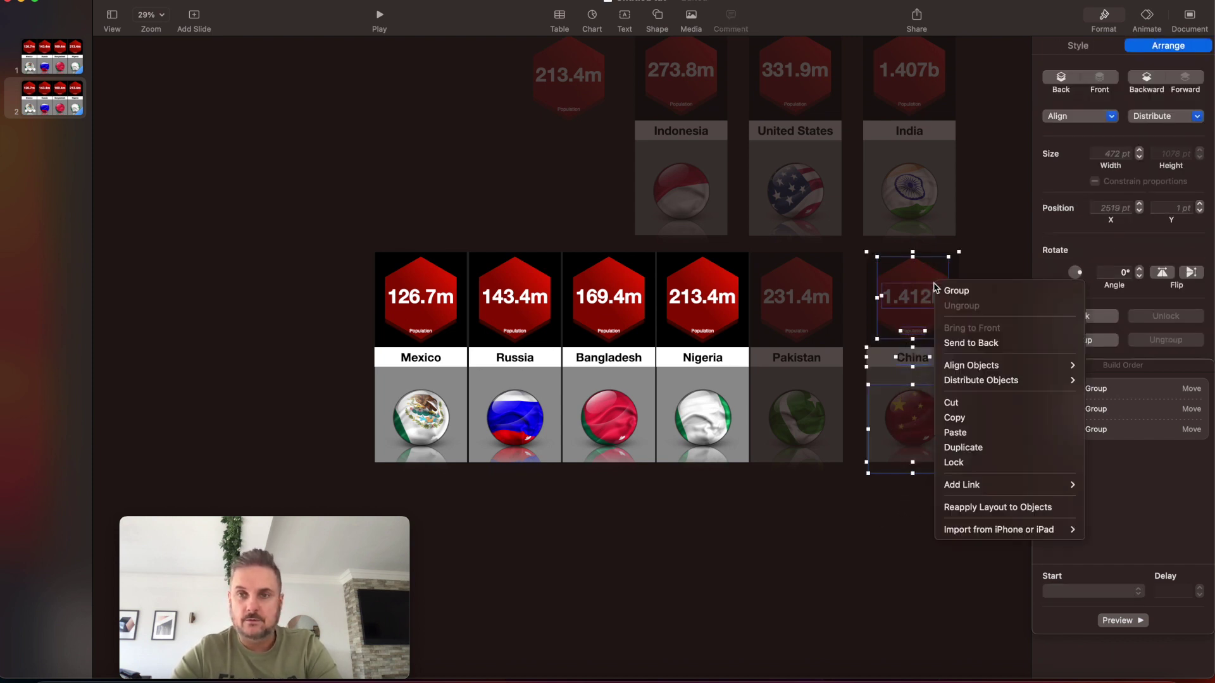
click(949, 288)
drag(923, 420, 953, 526)
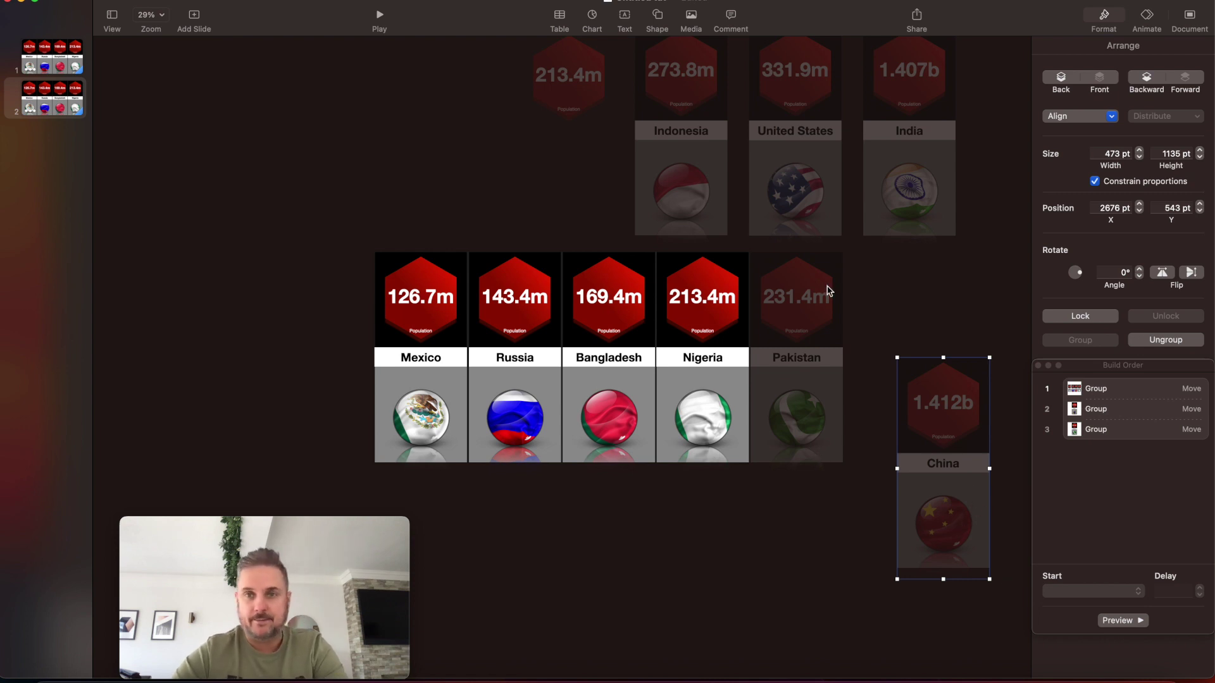
click(880, 293)
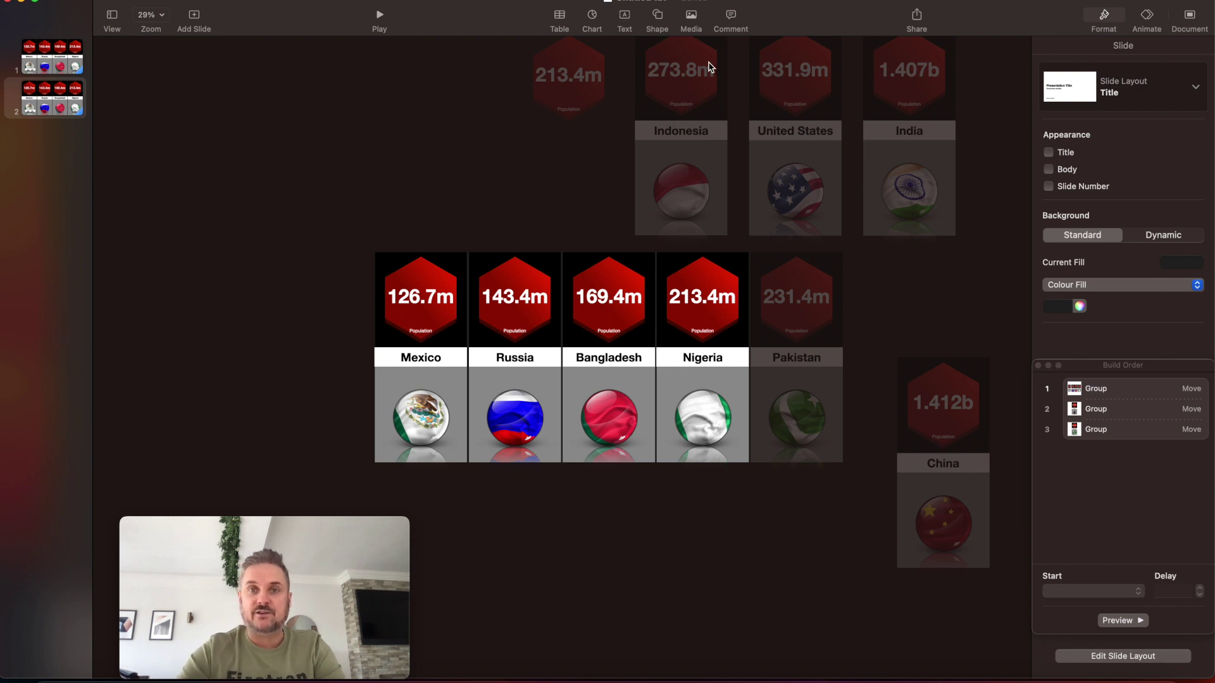
- Place the Indonesia card over the Pakistan card at X 1925 pt, Y 1 pt and add a Move action to it
drag(672, 95, 792, 317)
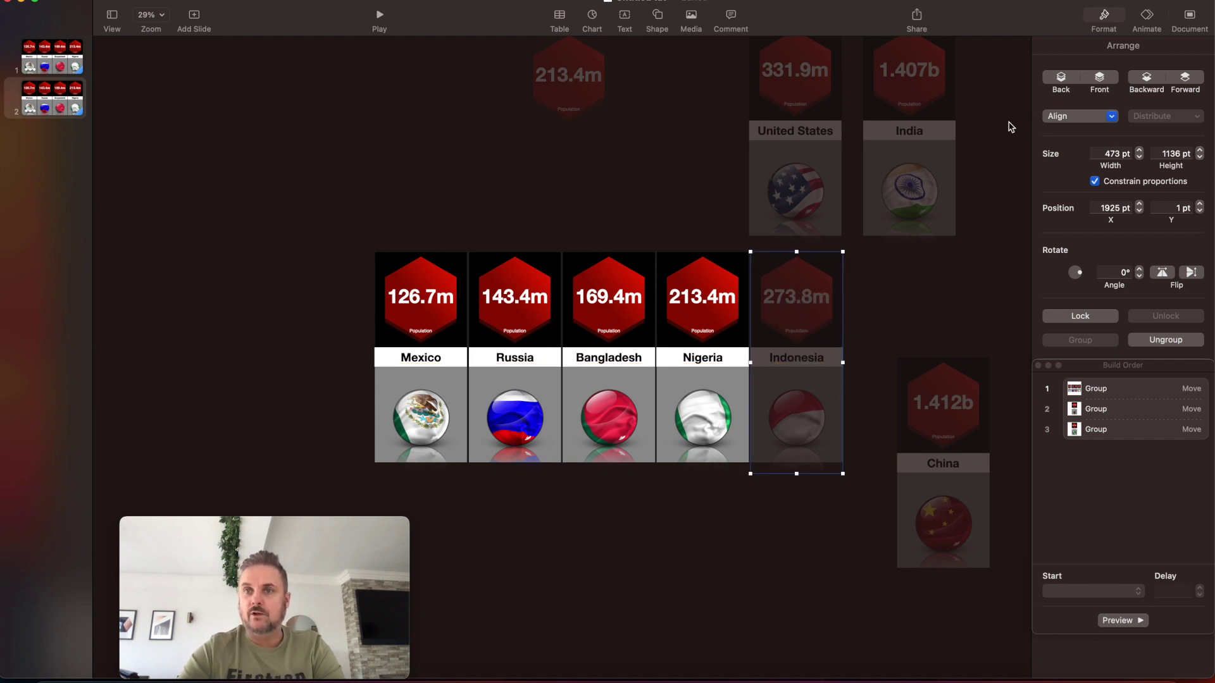
click(1146, 14)
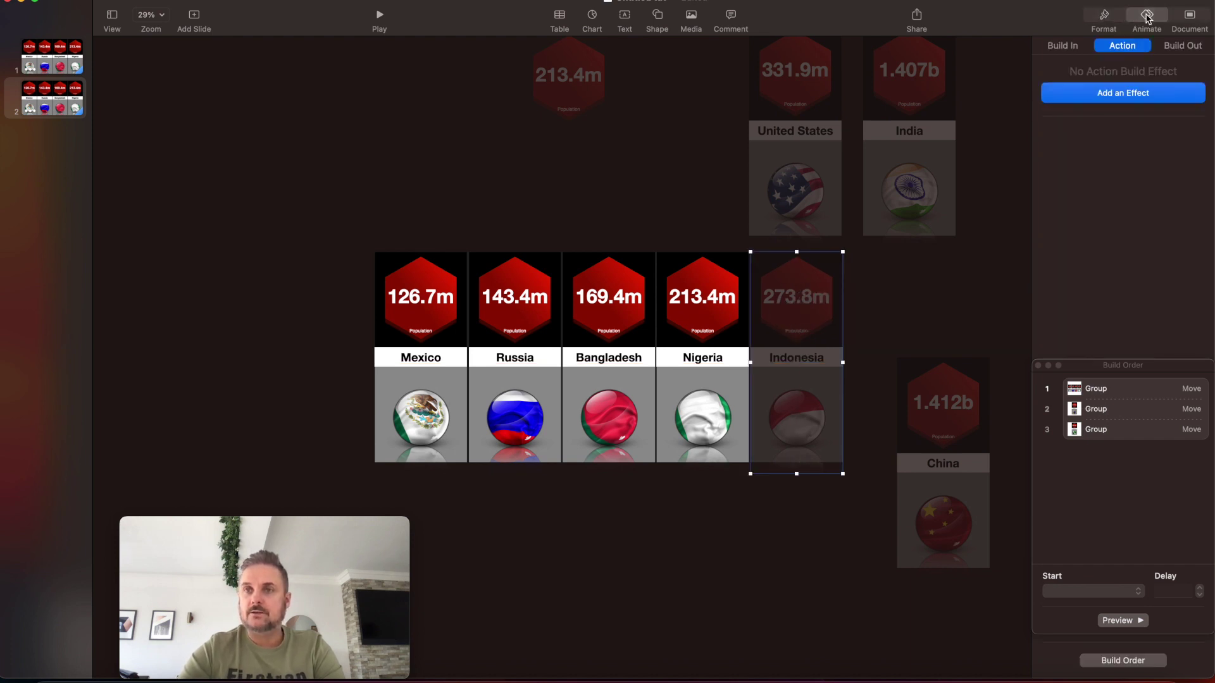
click(1107, 93)
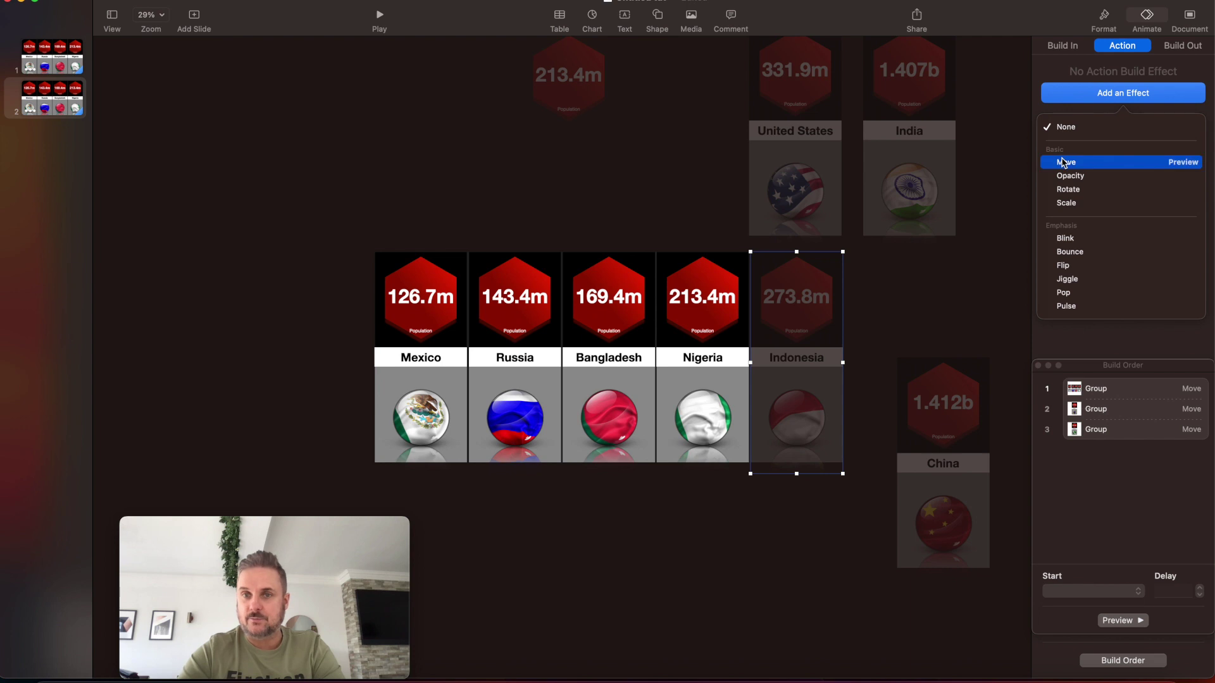
click(1065, 162)
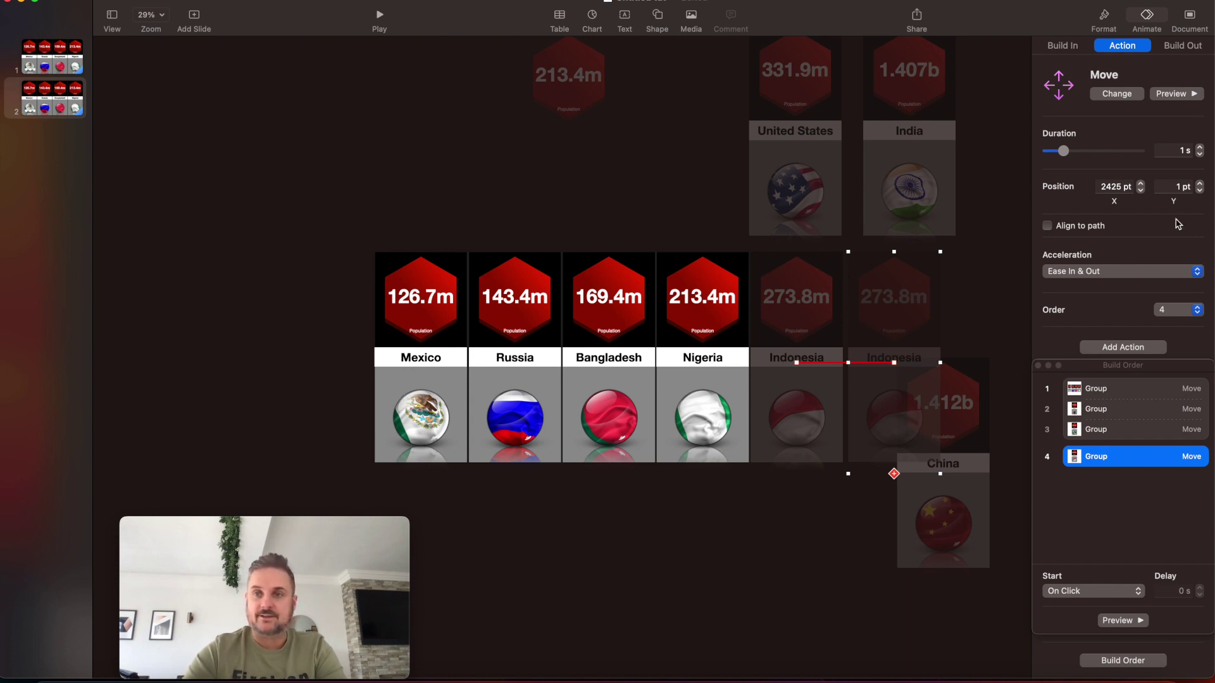
- Set the Indonesia card's Move action to 12 s duration, aligned to path, with no acceleration
click(1105, 151)
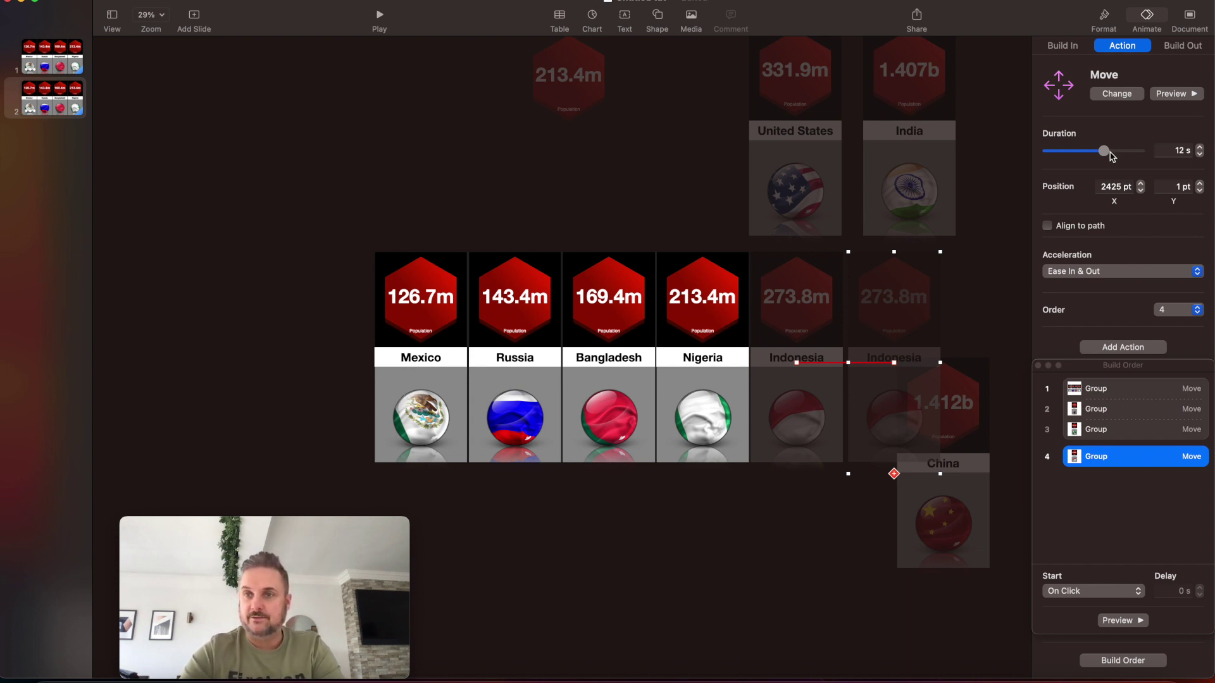
click(1046, 226)
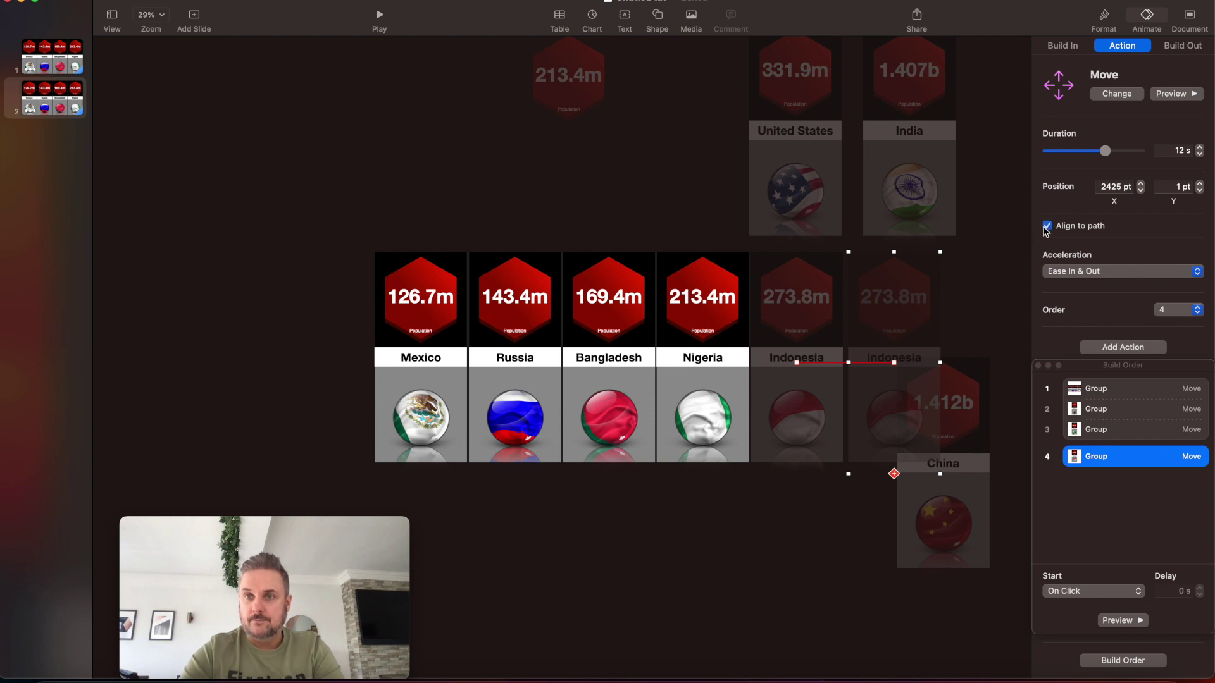
click(1063, 272)
click(1063, 272)
- Start the Indonesia move with Build 1 after a 3.00 s delay and end it over the Mexico card at X 1 pt, Y 1 pt
click(1093, 592)
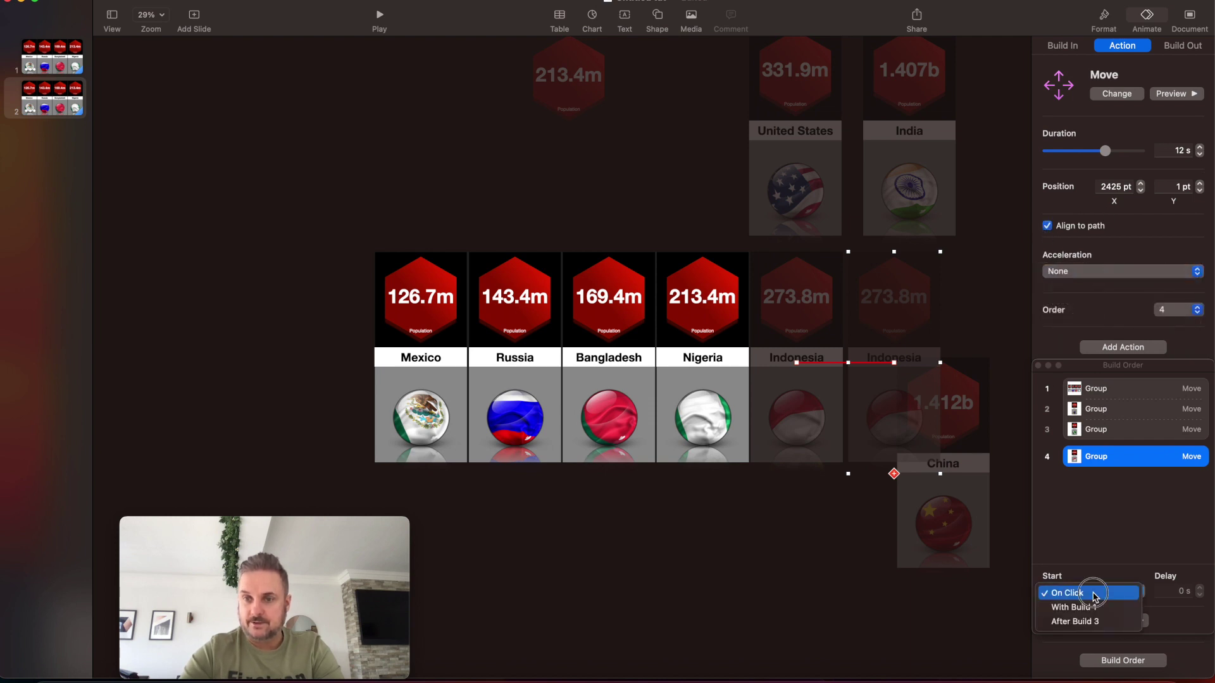
click(1091, 607)
click(1200, 588)
click(1199, 588)
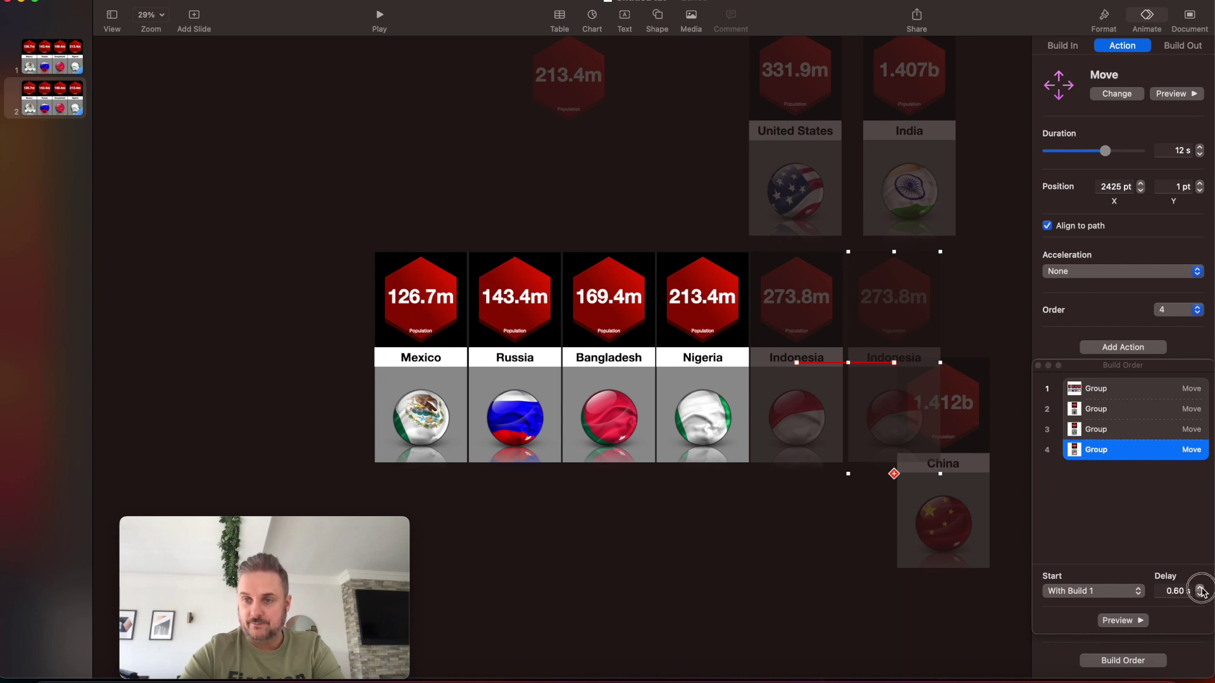
click(1200, 588)
click(1199, 595)
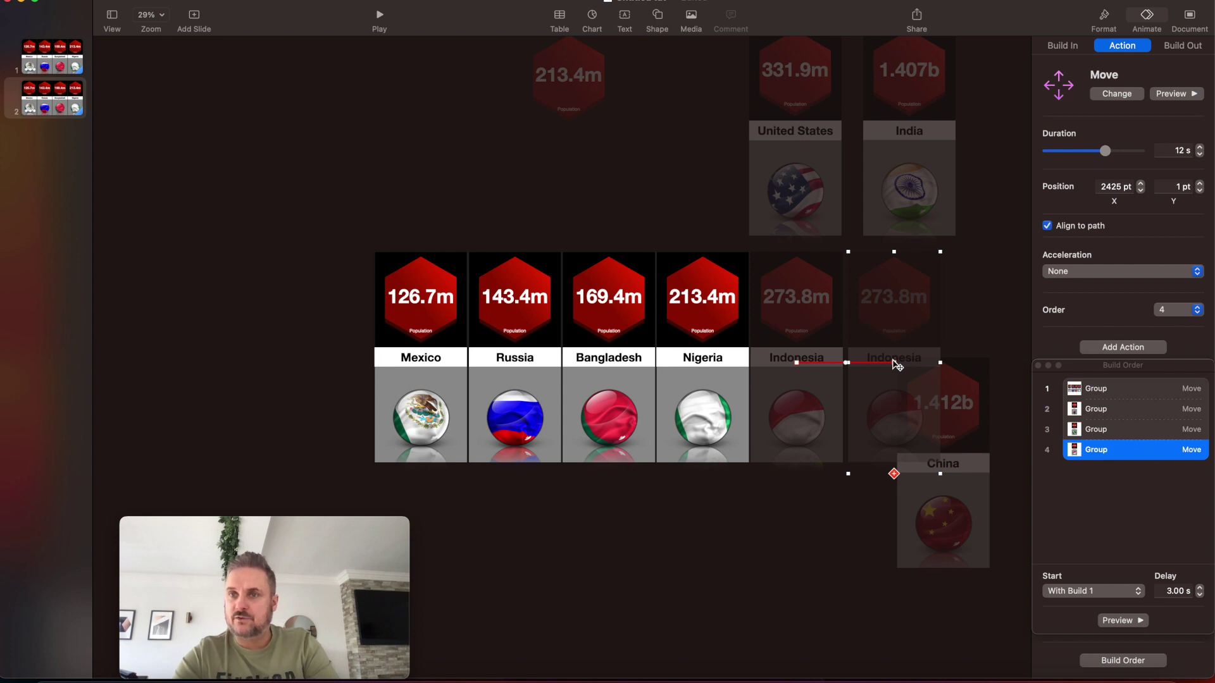
drag(895, 366, 422, 367)
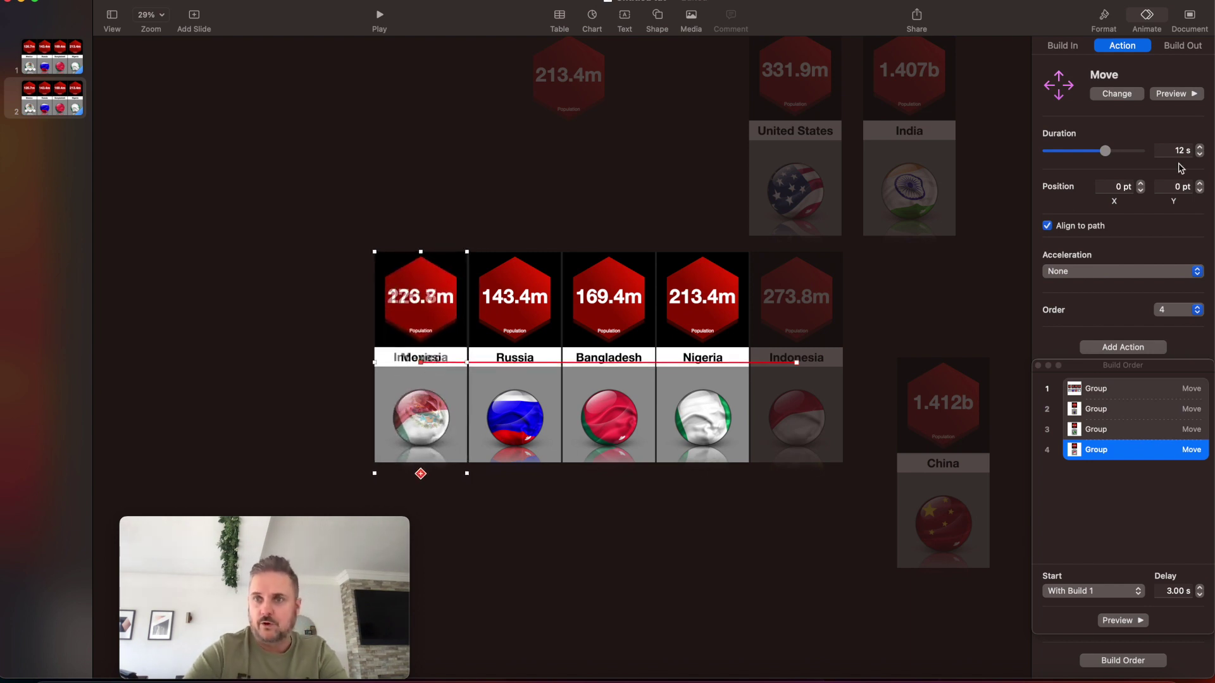
click(1140, 184)
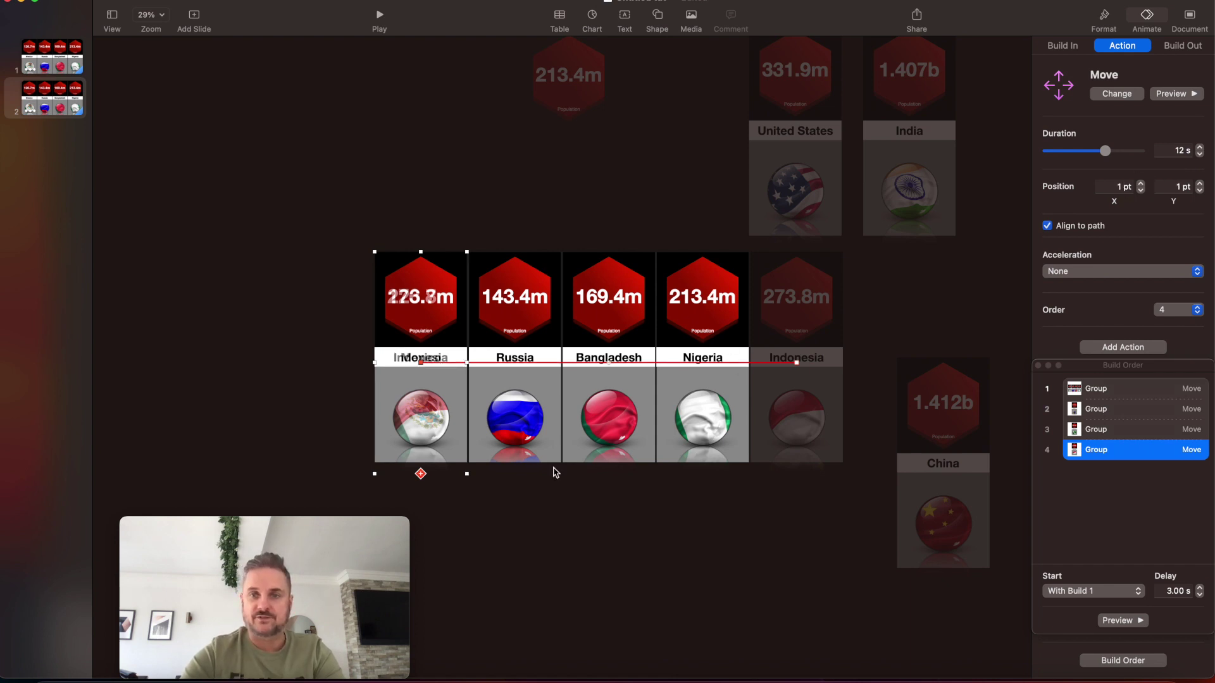
- Place the United States card over the Indonesia card beside Nigeria and add a Move action to it
drag(802, 203, 804, 402)
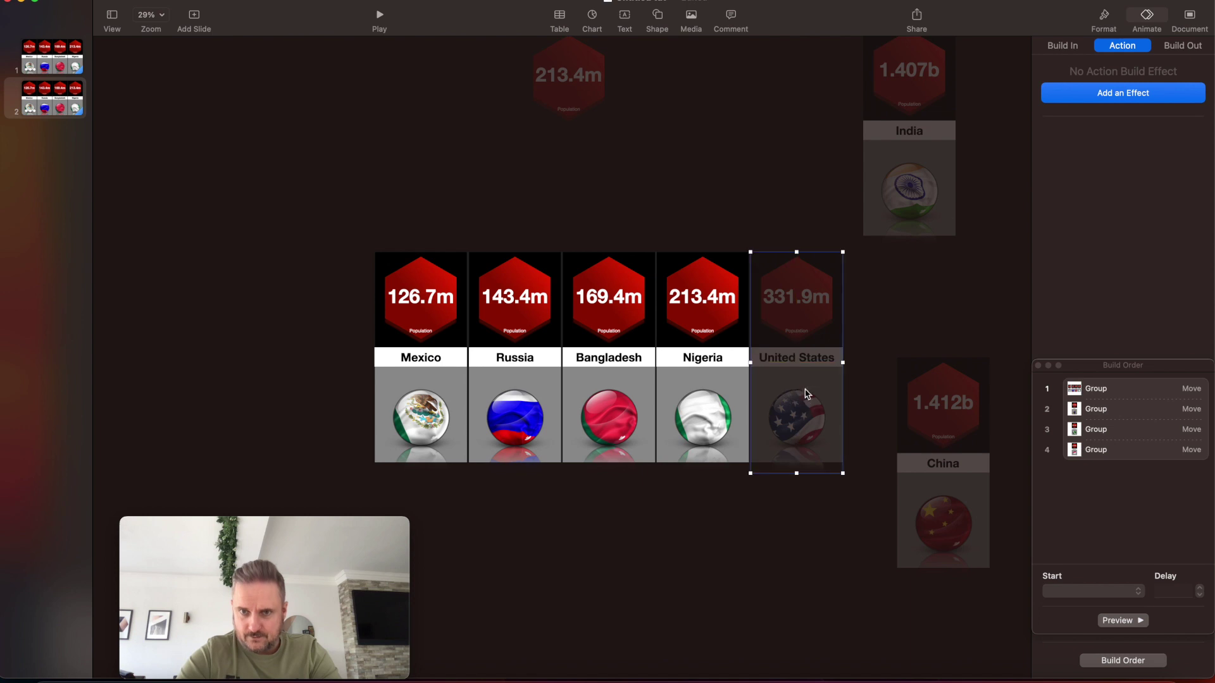
click(1104, 18)
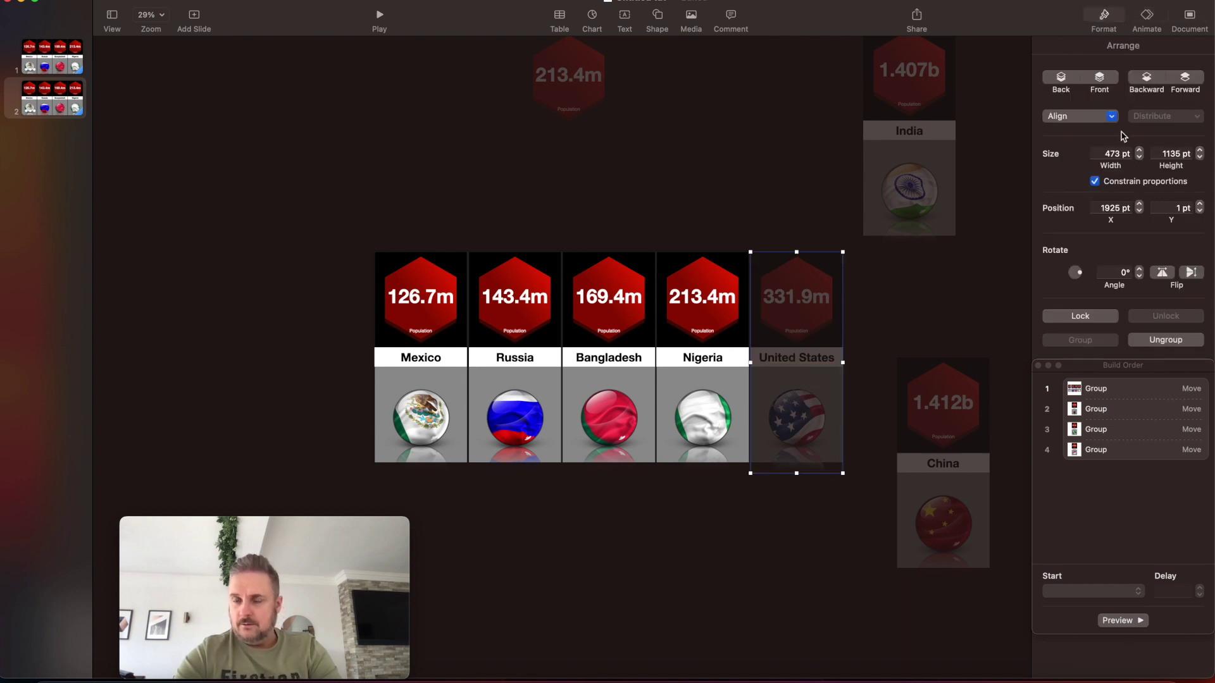
click(1147, 17)
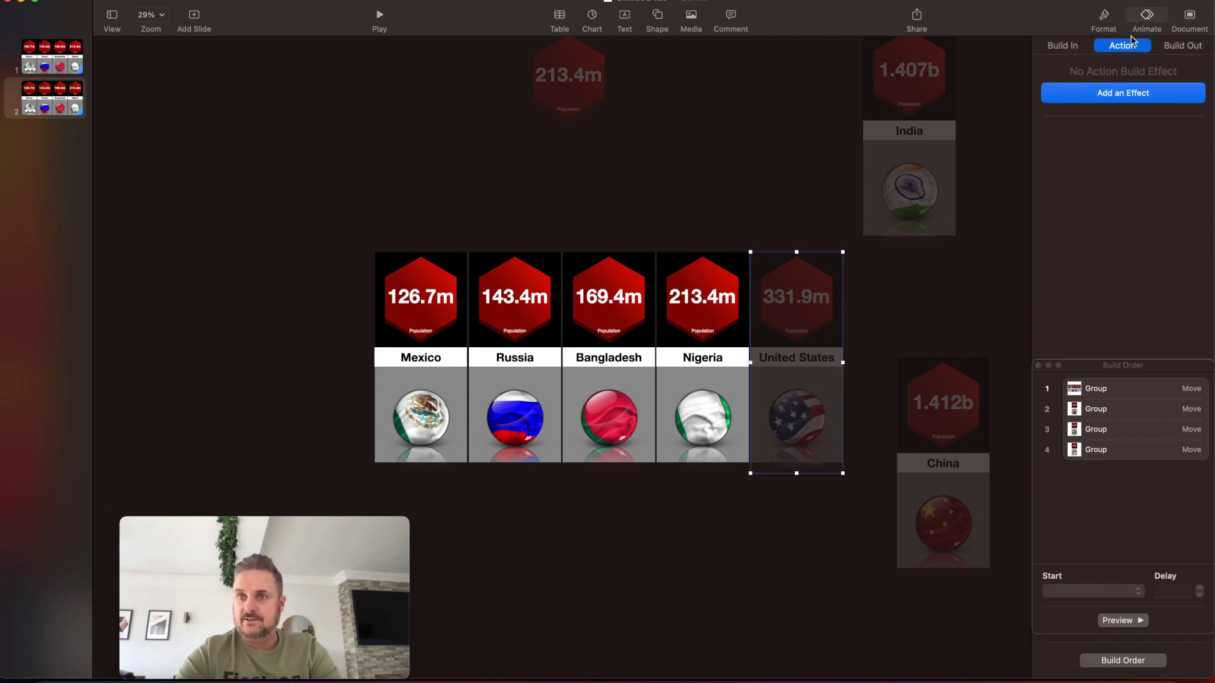
click(1112, 99)
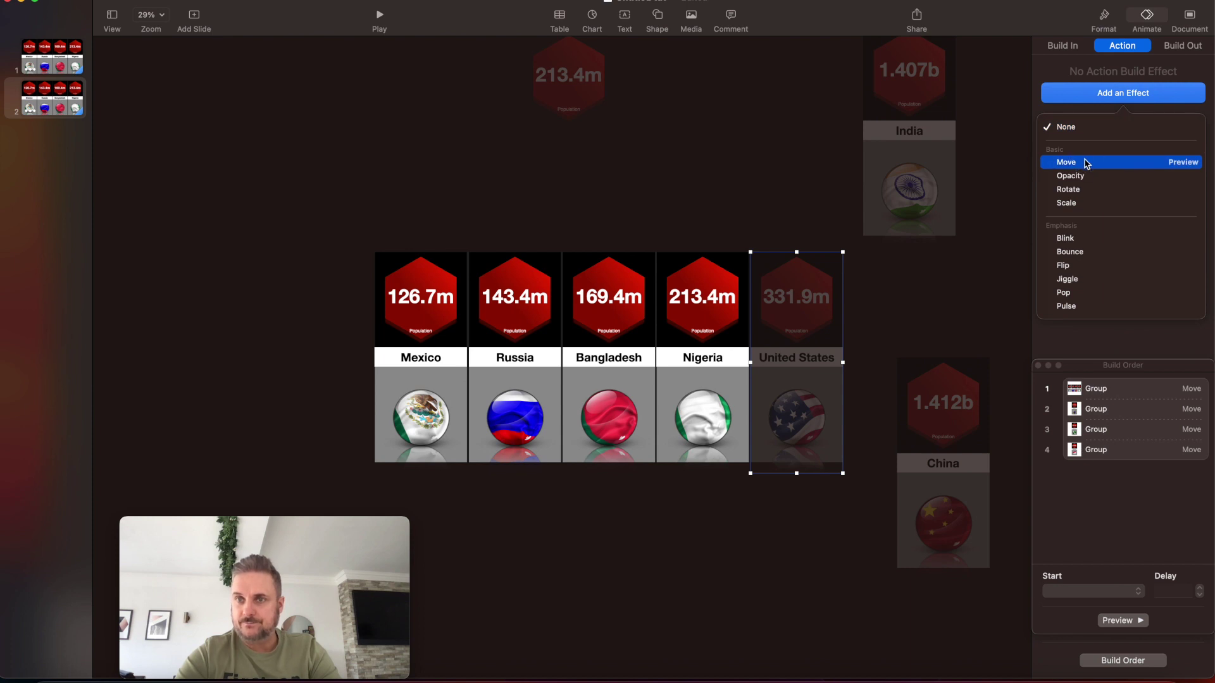
click(1076, 162)
- Set the United States card's Move action to 9 s duration, aligned to path, with no acceleration
click(1199, 154)
click(1200, 154)
click(1200, 156)
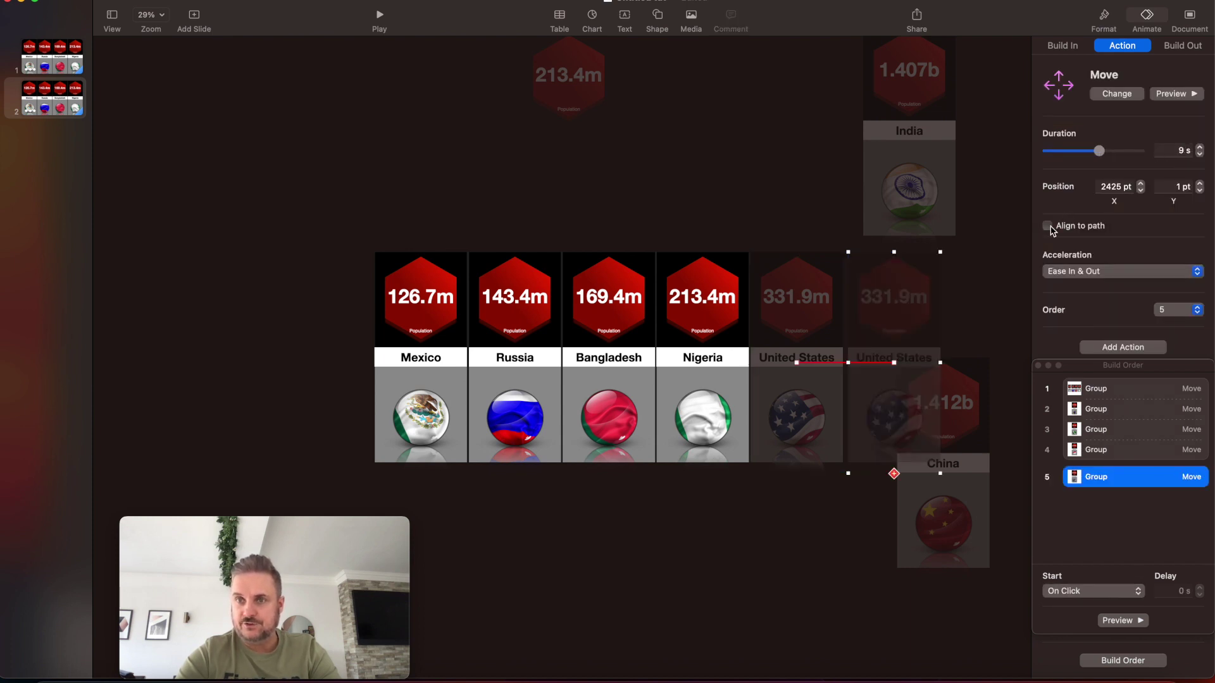
click(1056, 268)
click(1058, 272)
- Start the United States card's move with Build 1 after a 3.00 s delay
click(1101, 591)
click(1099, 607)
click(1200, 588)
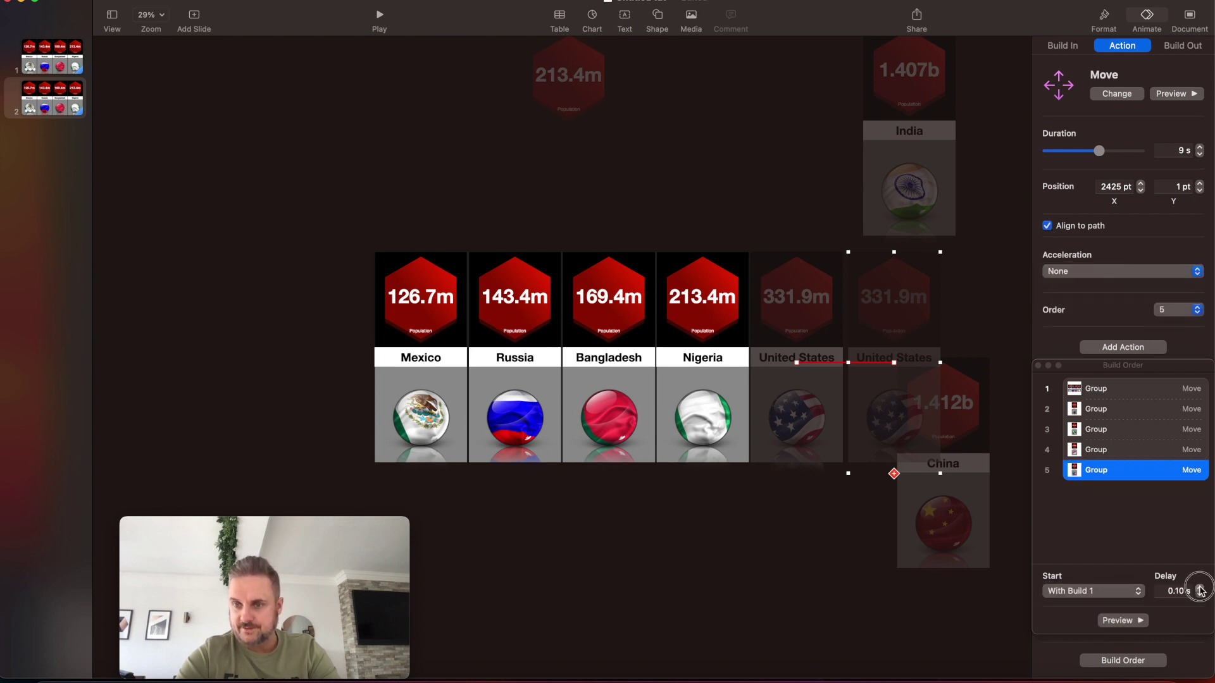
click(1200, 588)
click(1200, 588)
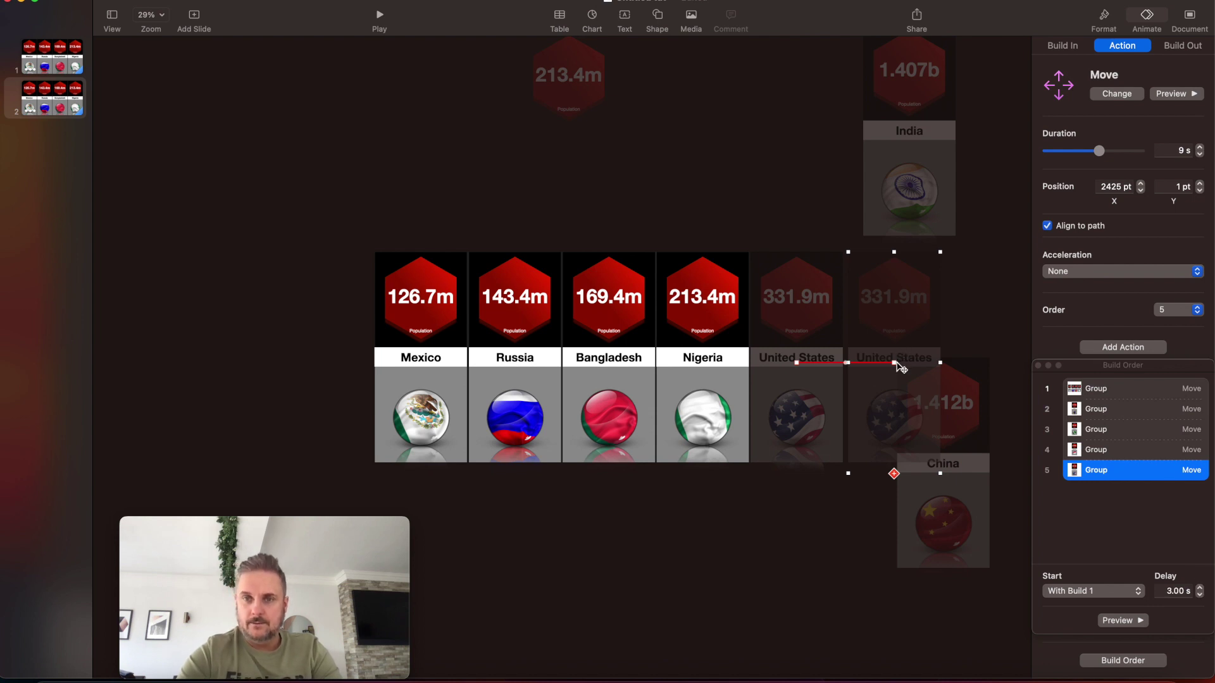
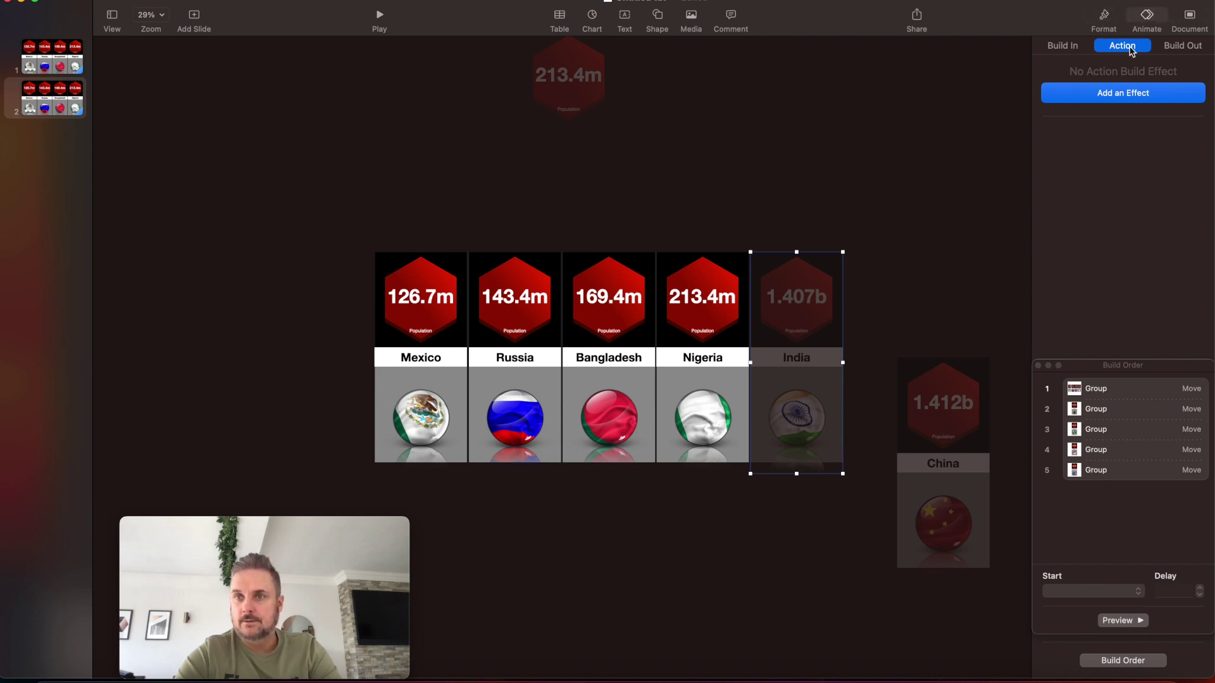
- Check the India card's position beside Nigeria and add a Move action to it
click(1120, 95)
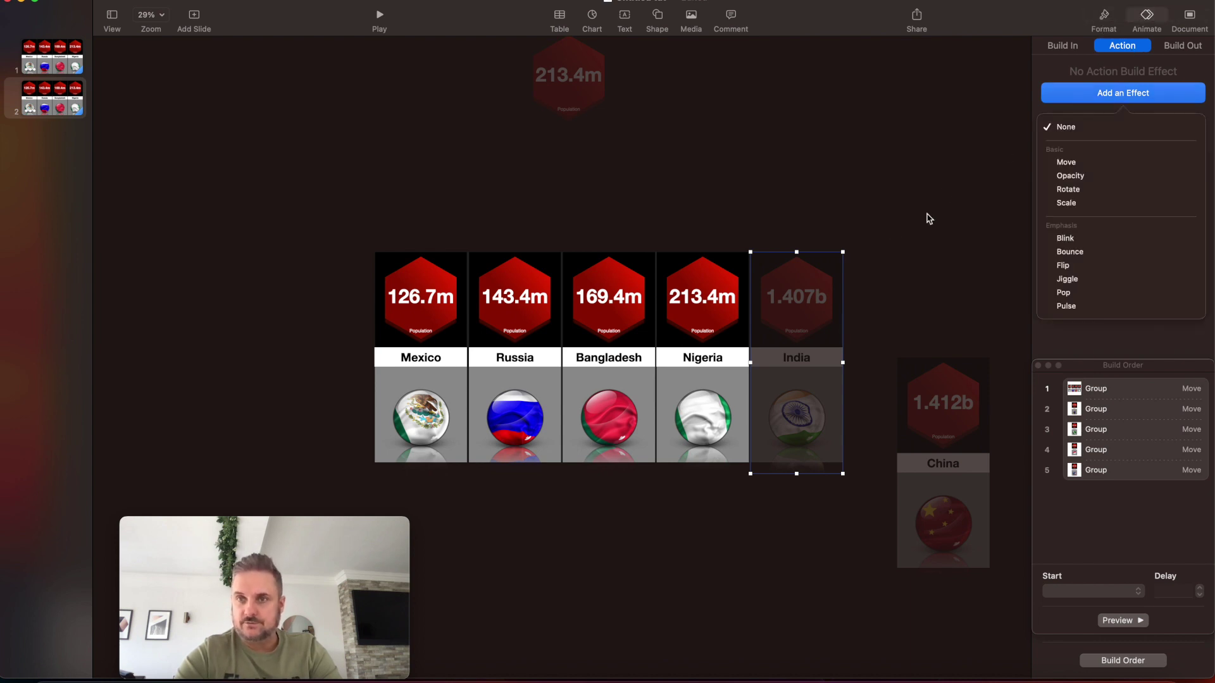
click(1104, 19)
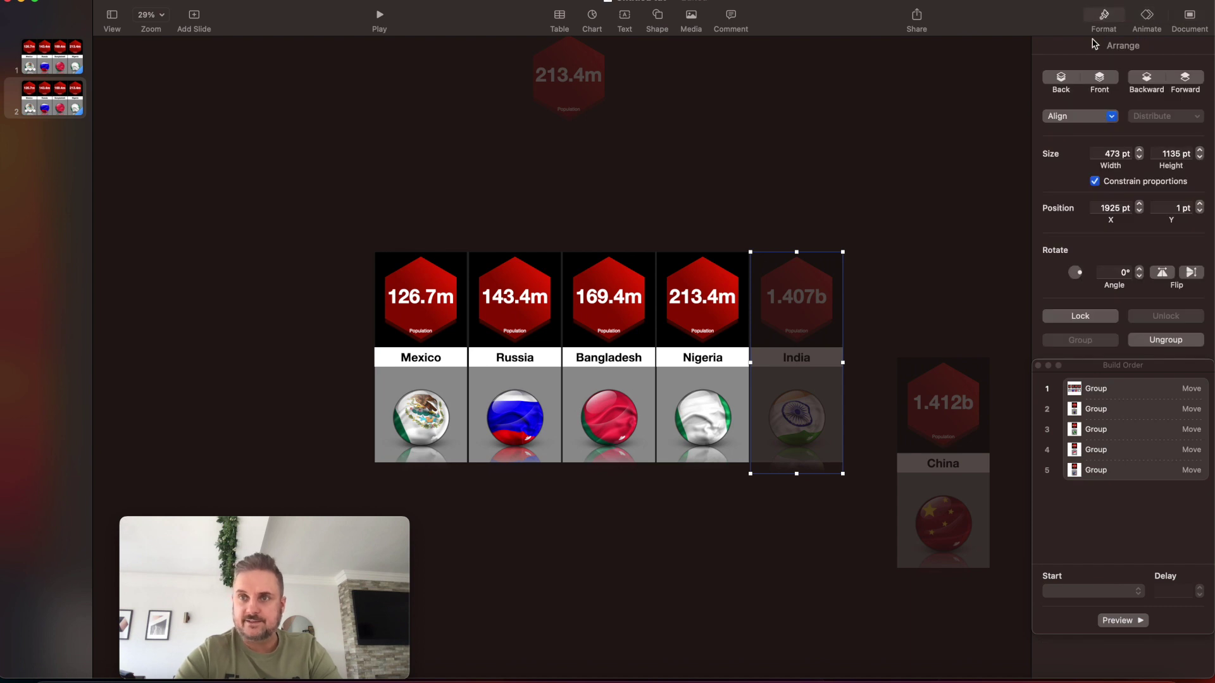
click(1151, 14)
click(1113, 96)
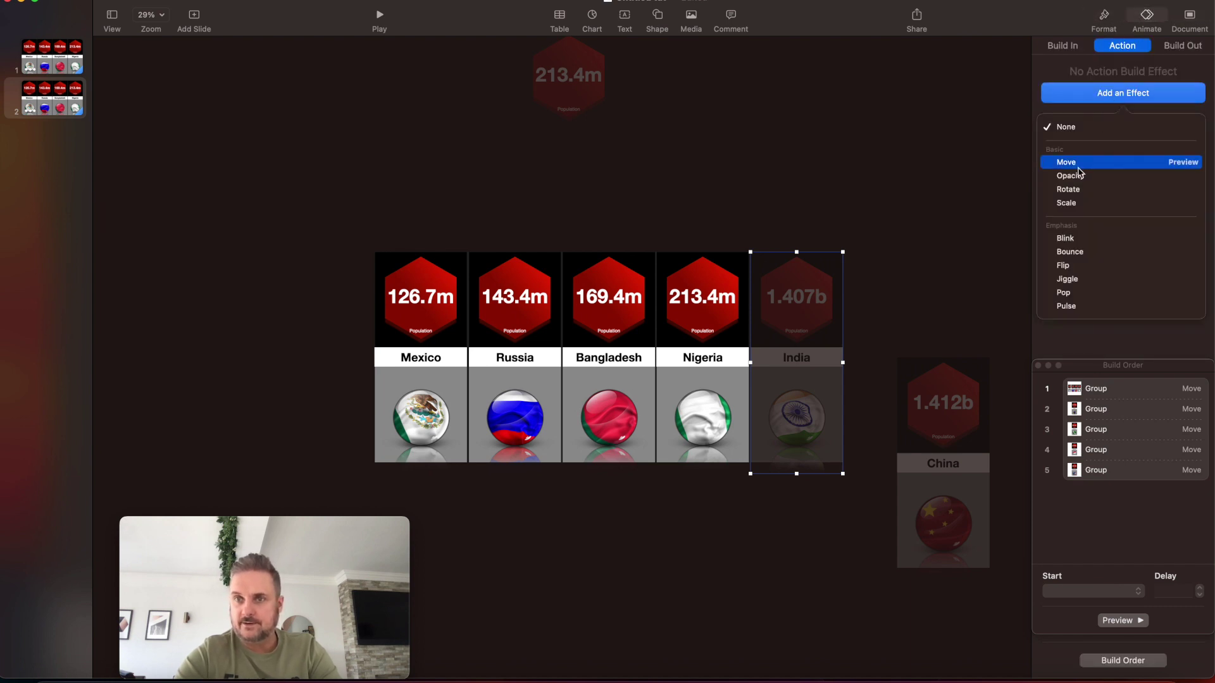
click(1079, 166)
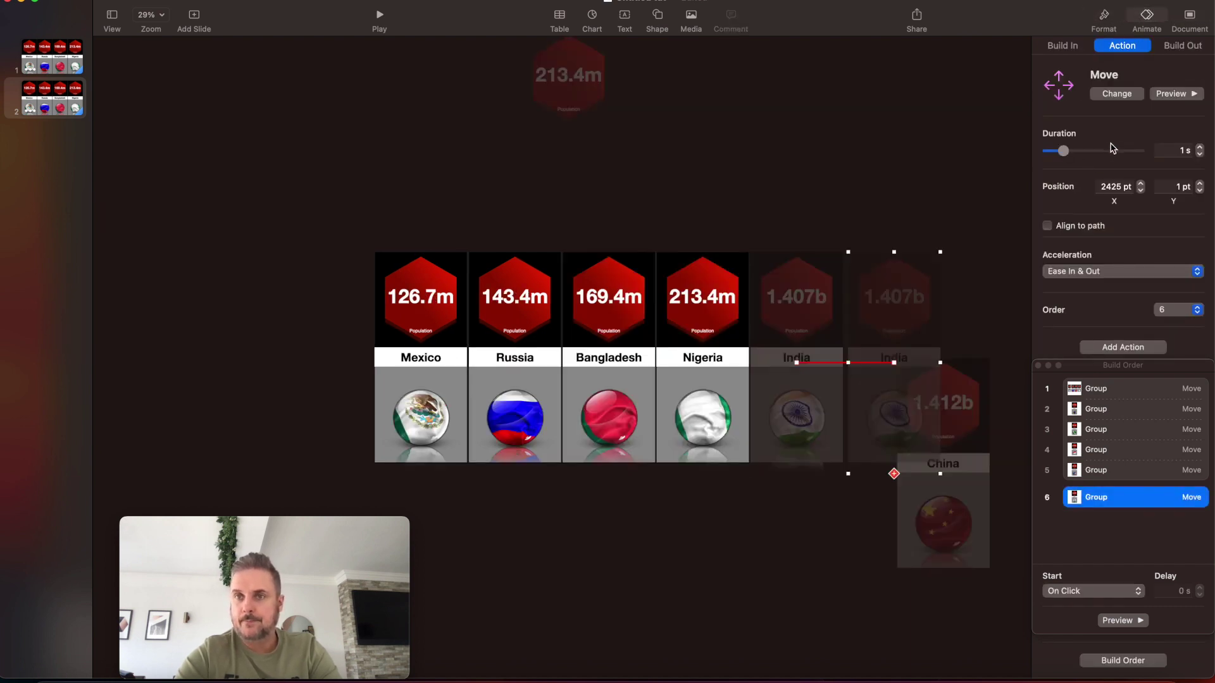
- Set the India card's Move action to 6 s duration, aligned to path, with no acceleration
click(1102, 152)
click(1200, 153)
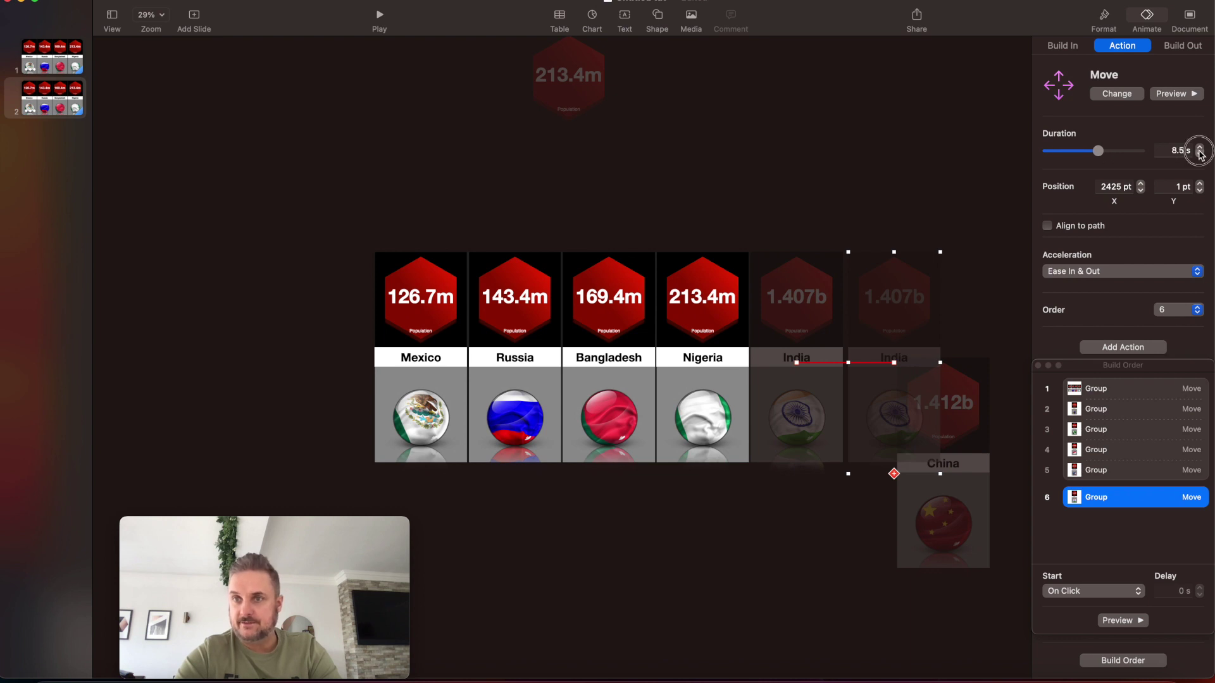
click(1200, 154)
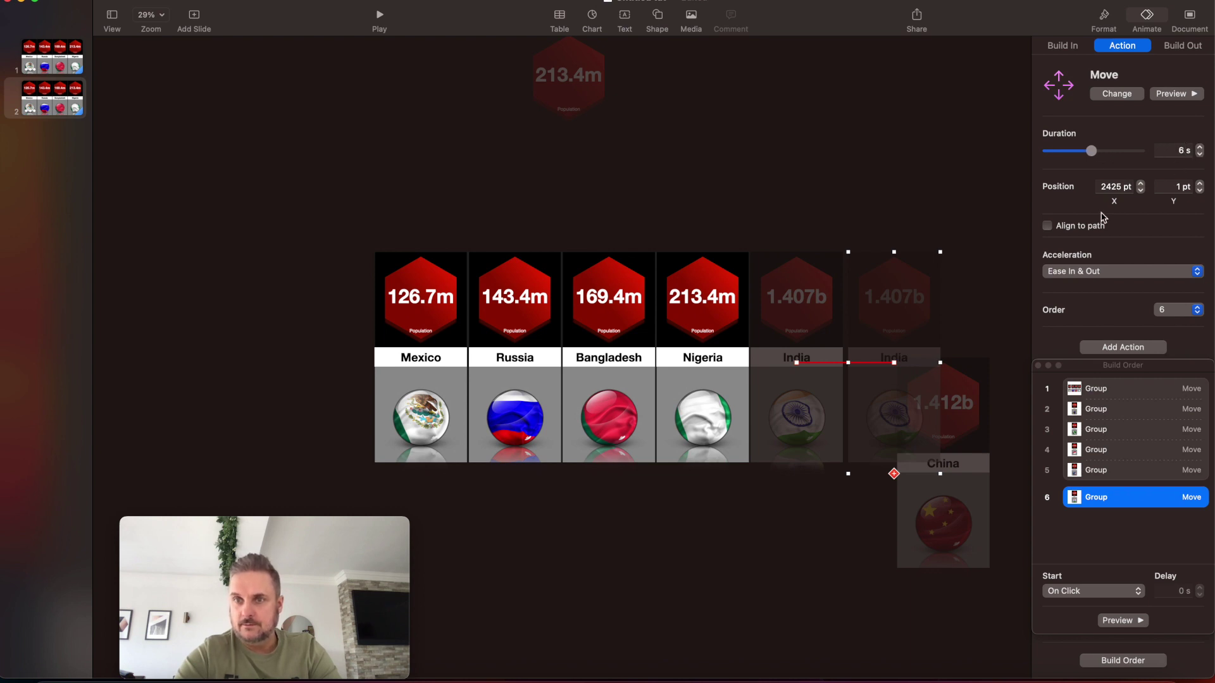
click(1047, 226)
click(1062, 273)
click(1065, 271)
- Start the India move with Build 1 after a 3.00 s delay and end it over the Bangladesh card at X 963 pt, Y 1 pt
click(1096, 591)
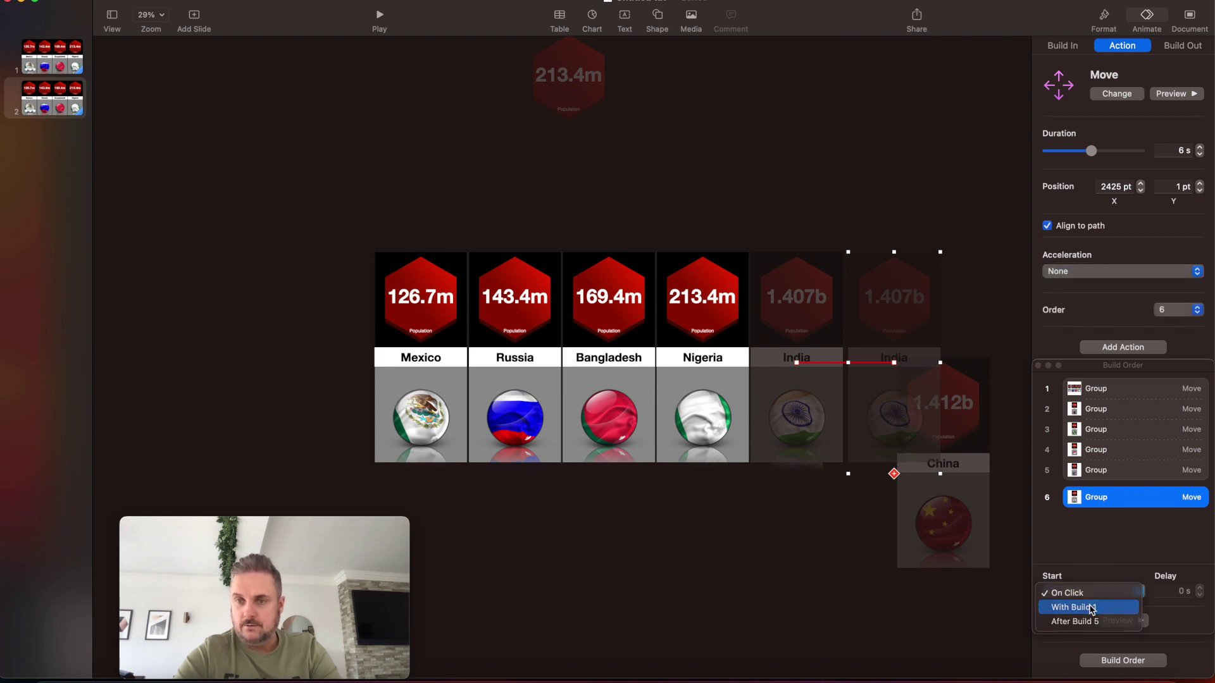
click(1089, 607)
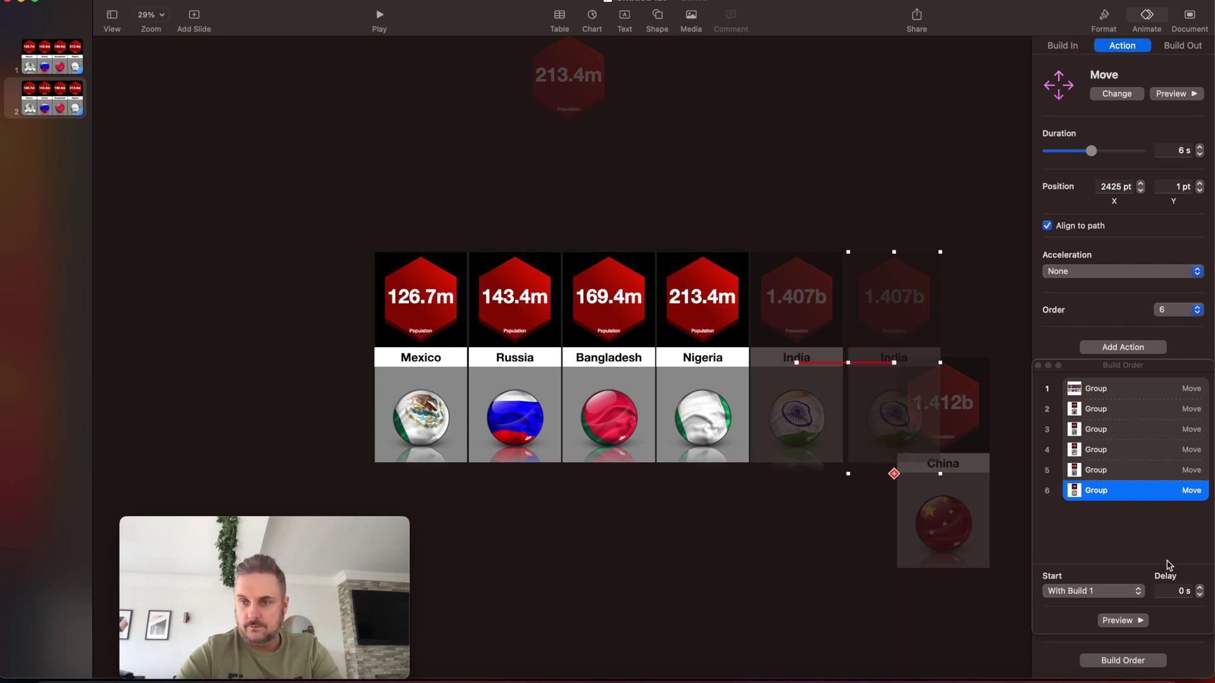
click(1200, 588)
click(1200, 587)
click(1200, 587)
click(1199, 587)
click(1199, 588)
click(1199, 588)
click(1199, 587)
drag(897, 368, 609, 367)
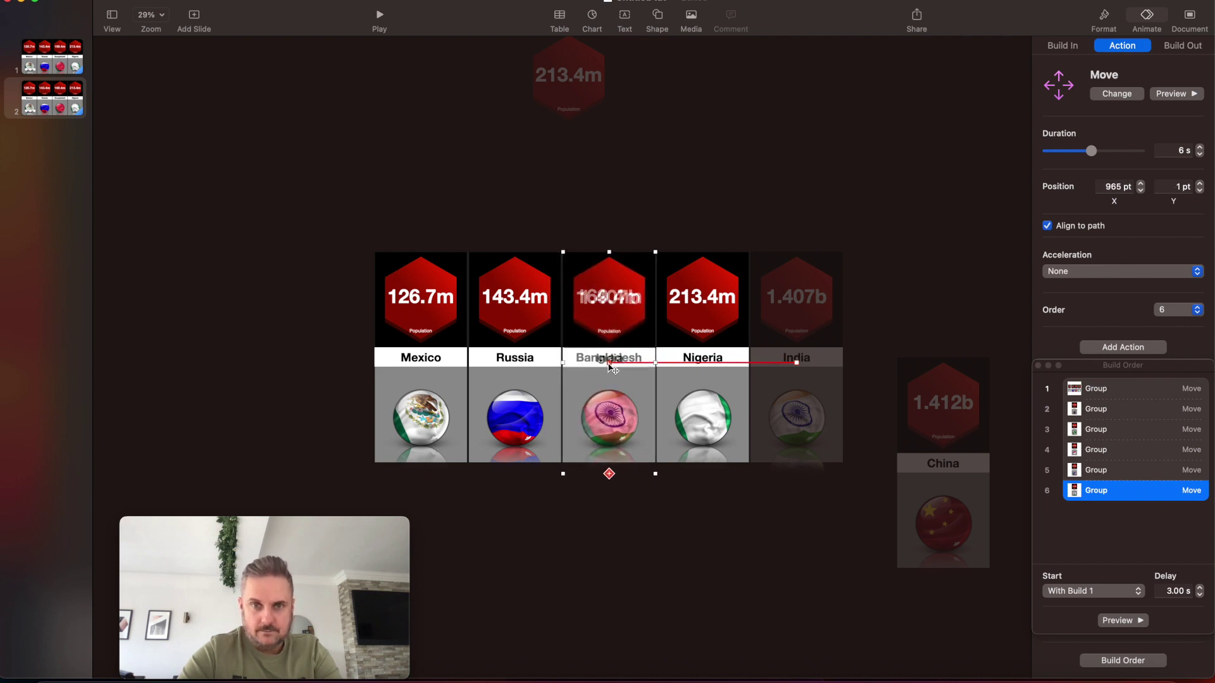
click(1140, 191)
click(1140, 191)
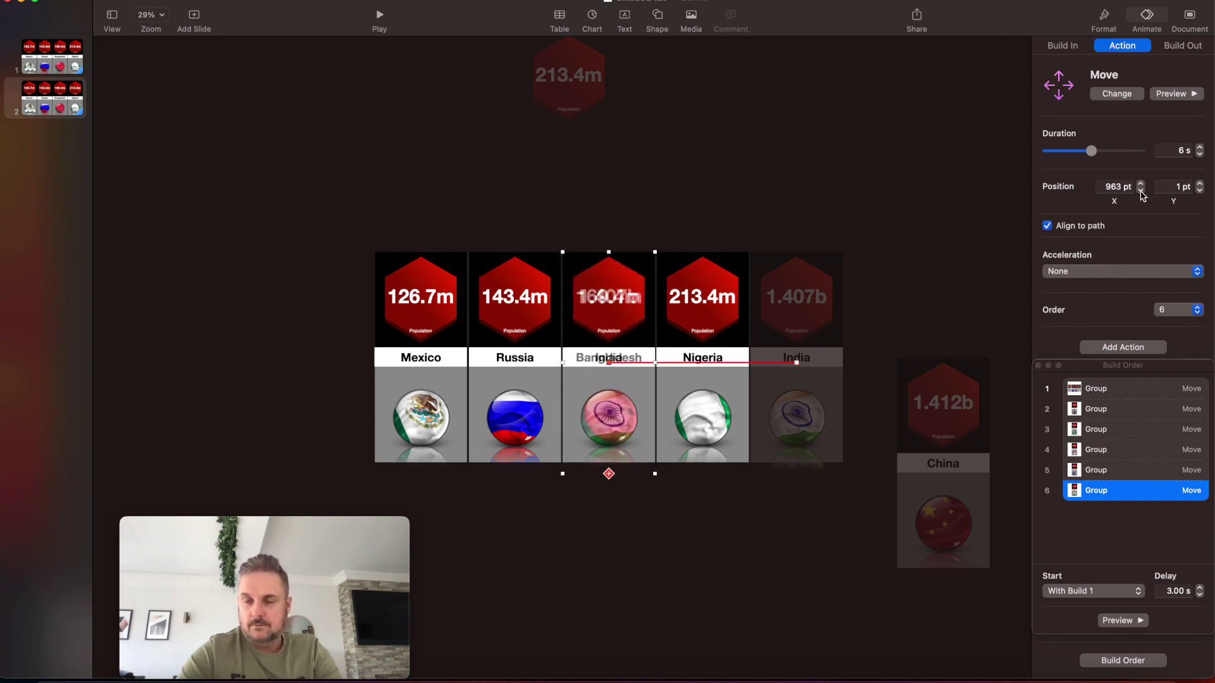
- Place the China card over the India card beside Nigeria and add a Move action to it
click(917, 471)
drag(916, 469, 770, 371)
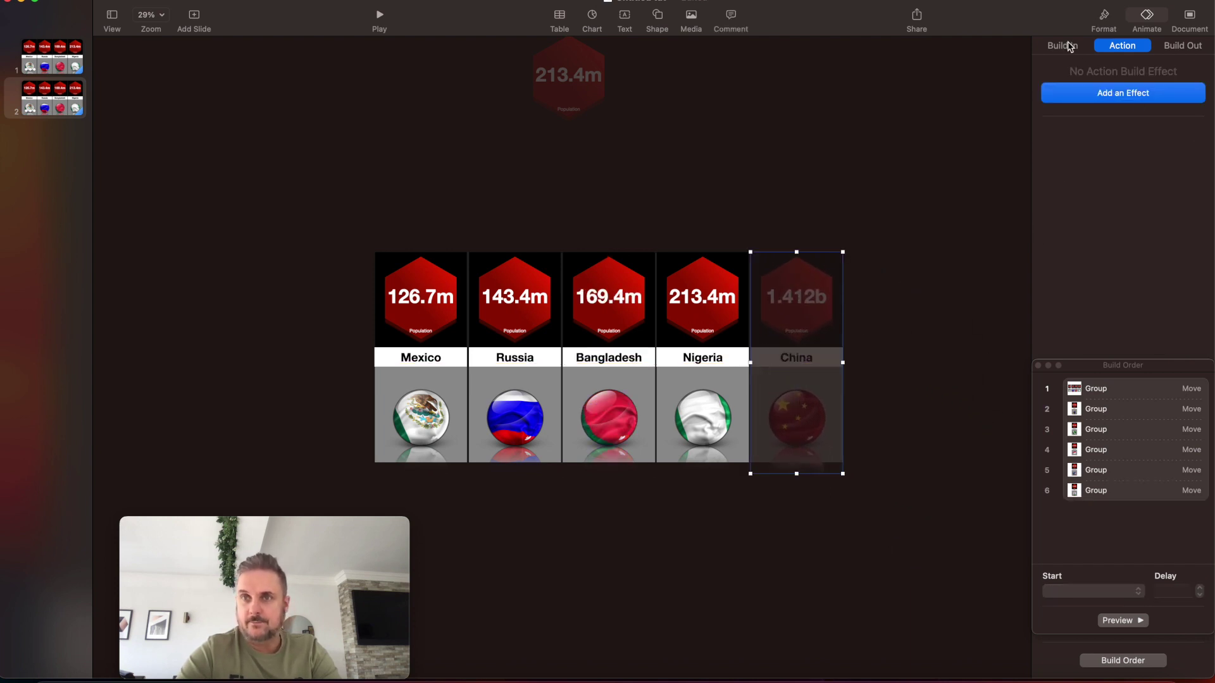
click(1118, 92)
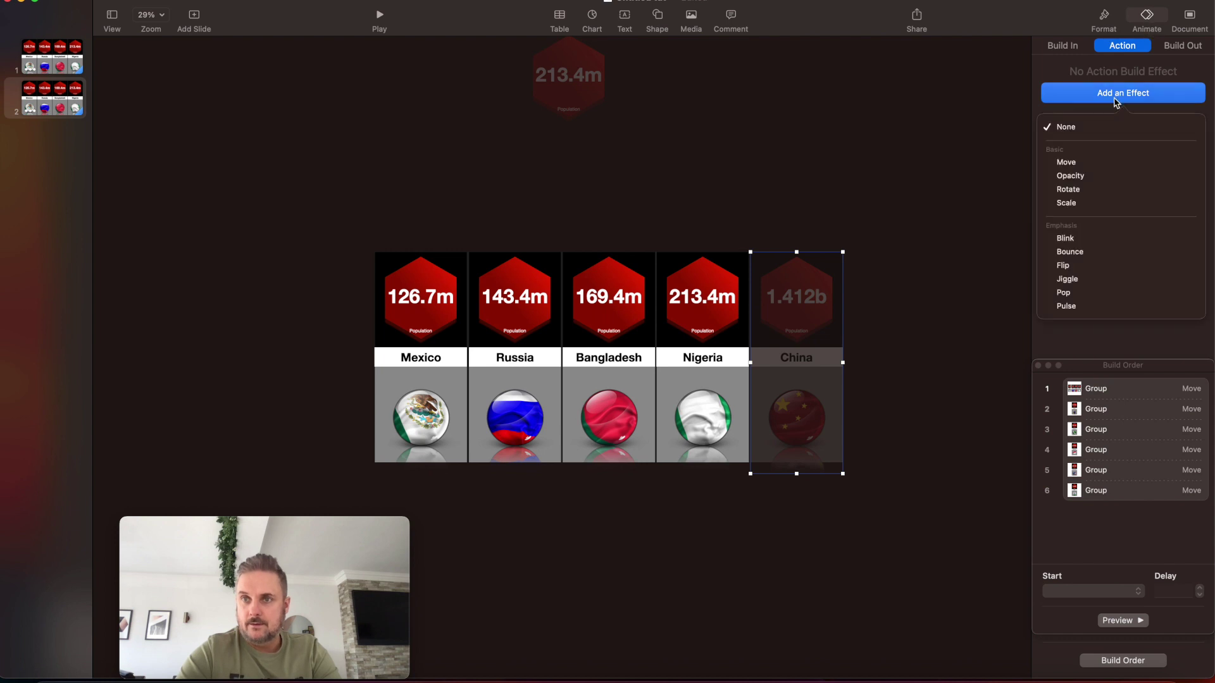
click(1079, 163)
- Set the China card's Move action to 3 s duration, aligned to path, with no acceleration
click(1087, 152)
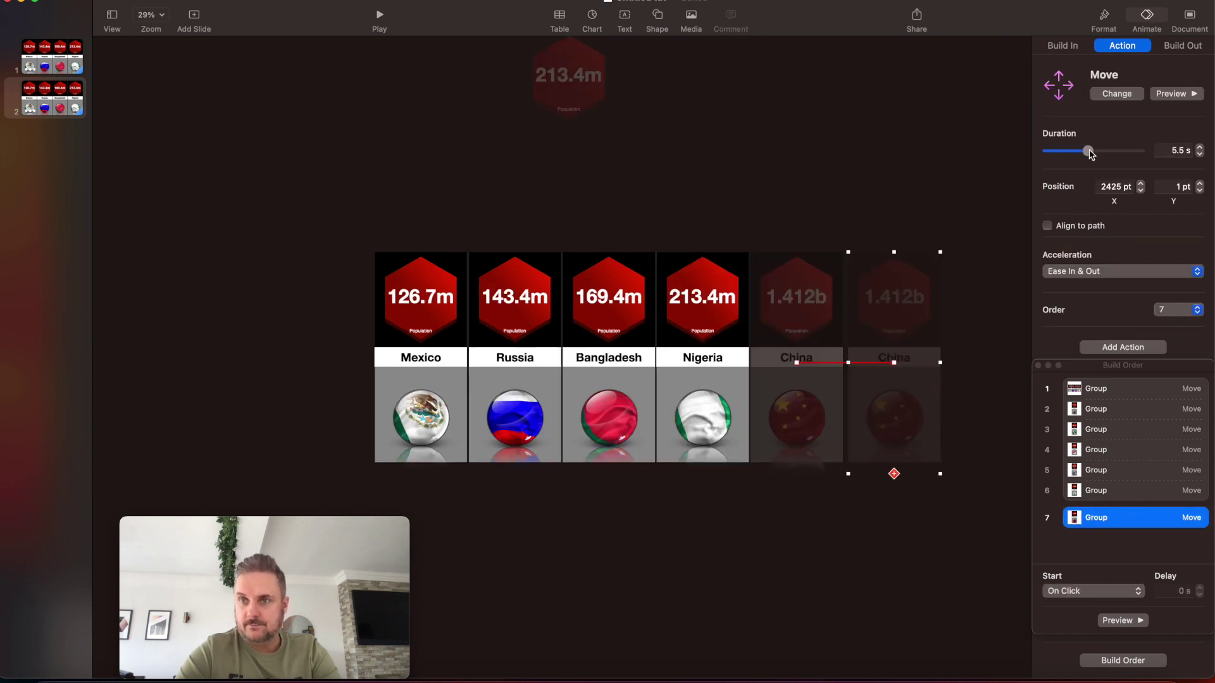
click(1200, 155)
click(1200, 156)
click(1200, 155)
click(1200, 155)
click(1200, 155)
click(1068, 276)
click(1069, 274)
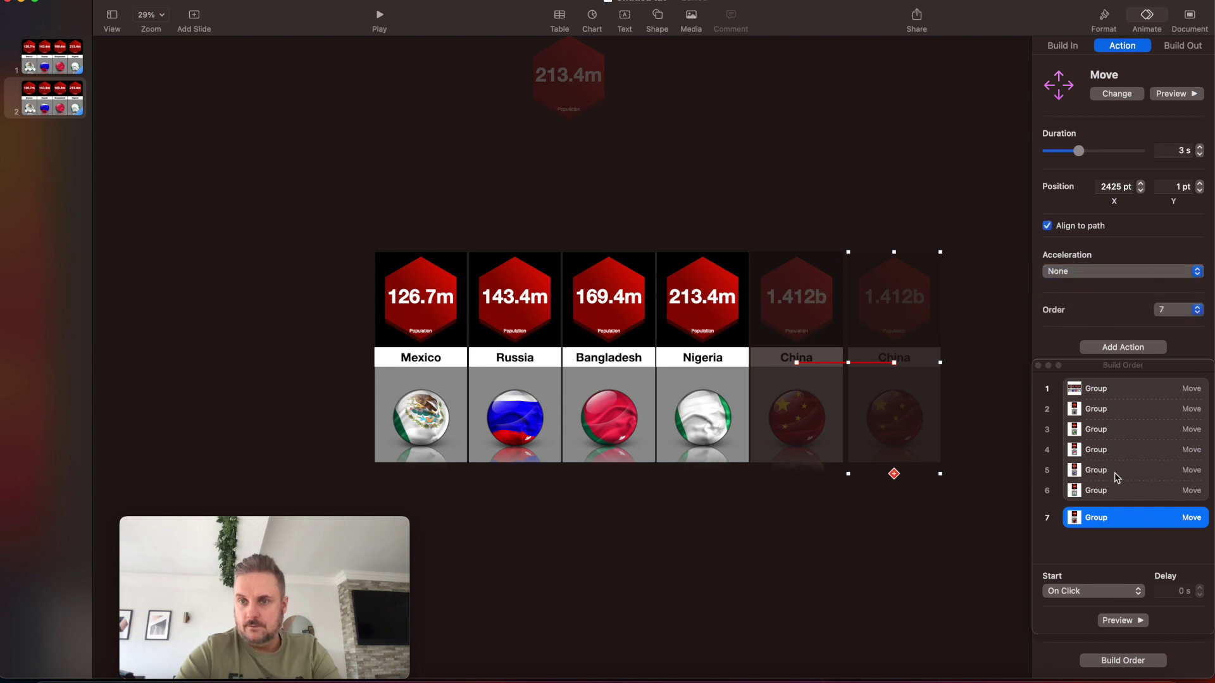
- Start the China move with Build 1 after a 3.00 s delay and end it over the Nigeria card at X 1444 pt, Y 1 pt
click(1102, 589)
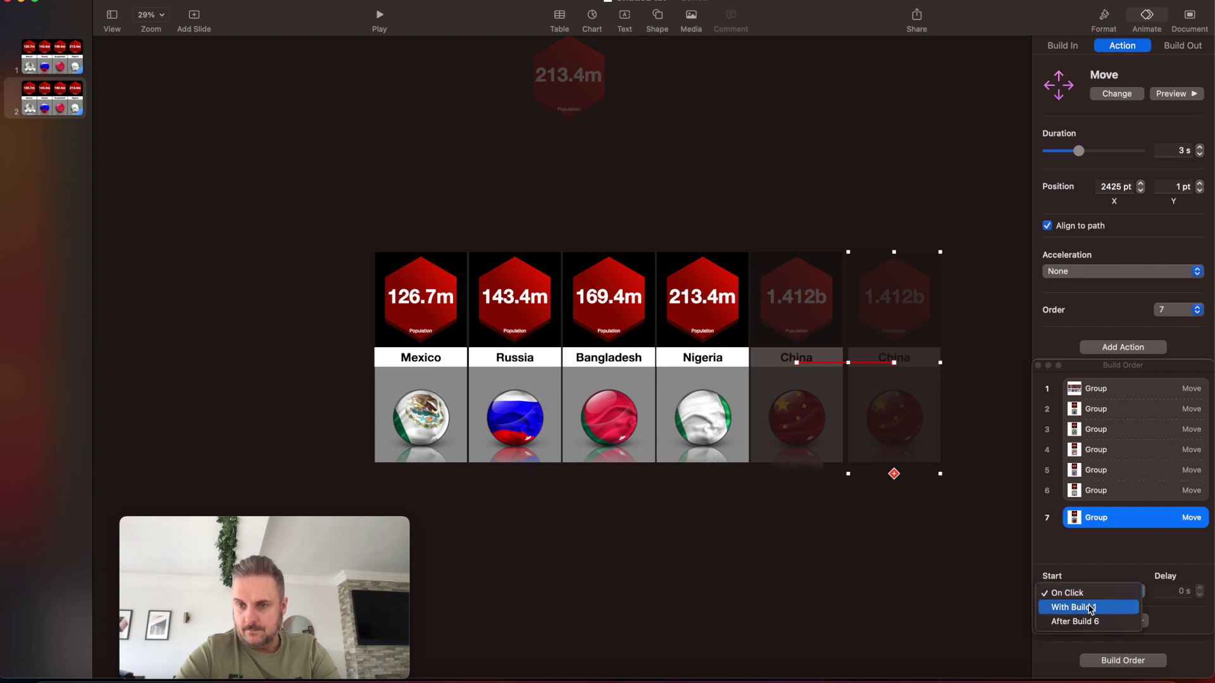
click(1135, 607)
click(1200, 588)
click(1200, 588)
click(1200, 588)
click(1200, 588)
click(1200, 587)
click(1200, 588)
click(1200, 587)
click(1200, 588)
click(1200, 587)
click(1200, 588)
click(1200, 587)
click(1200, 588)
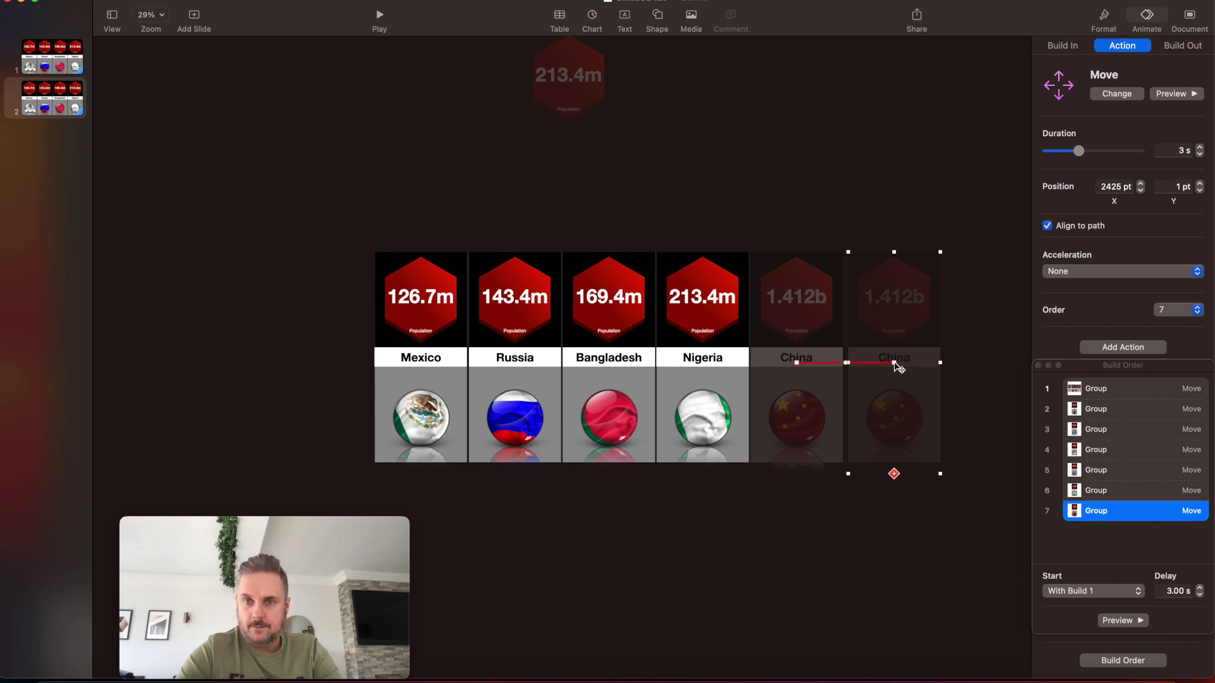
drag(894, 362, 706, 366)
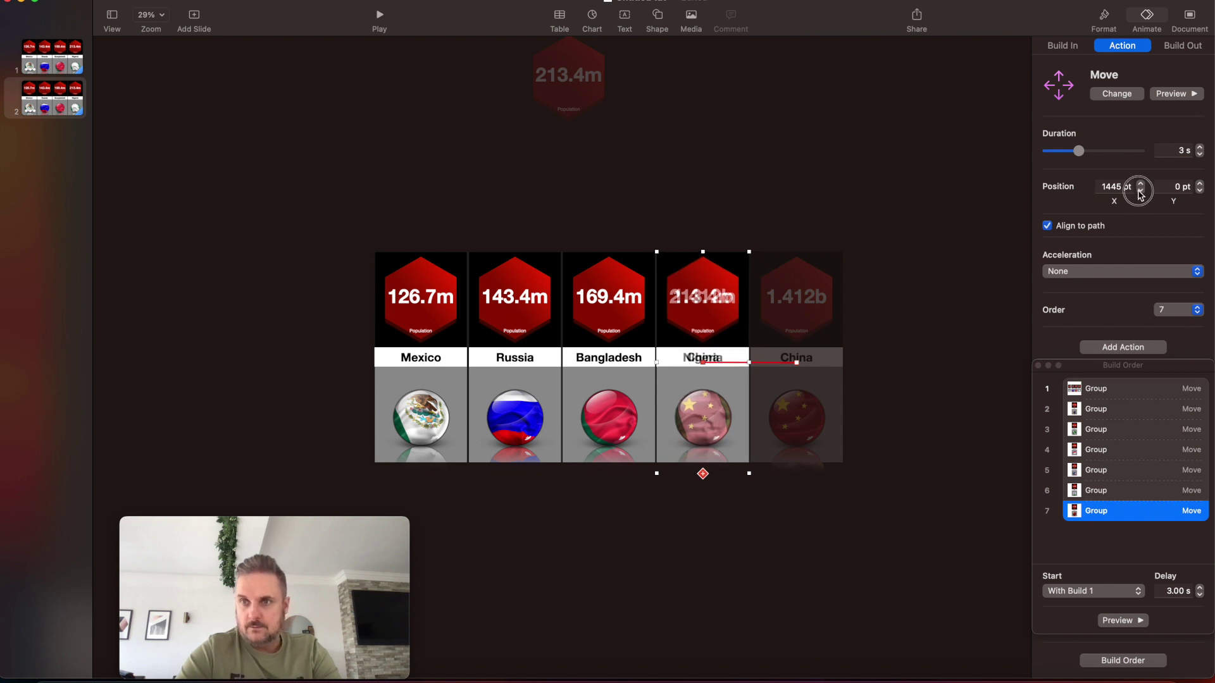
click(1200, 184)
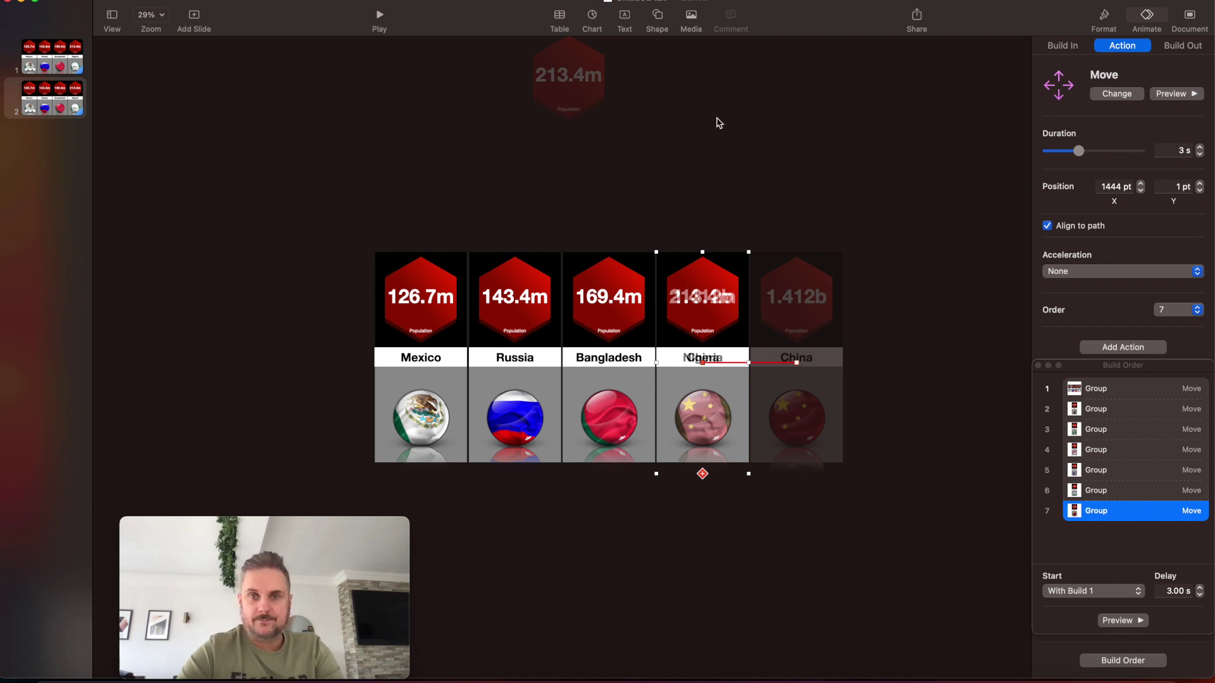
- Play the slideshow from the first slide to review the card animation
click(56, 68)
click(379, 15)
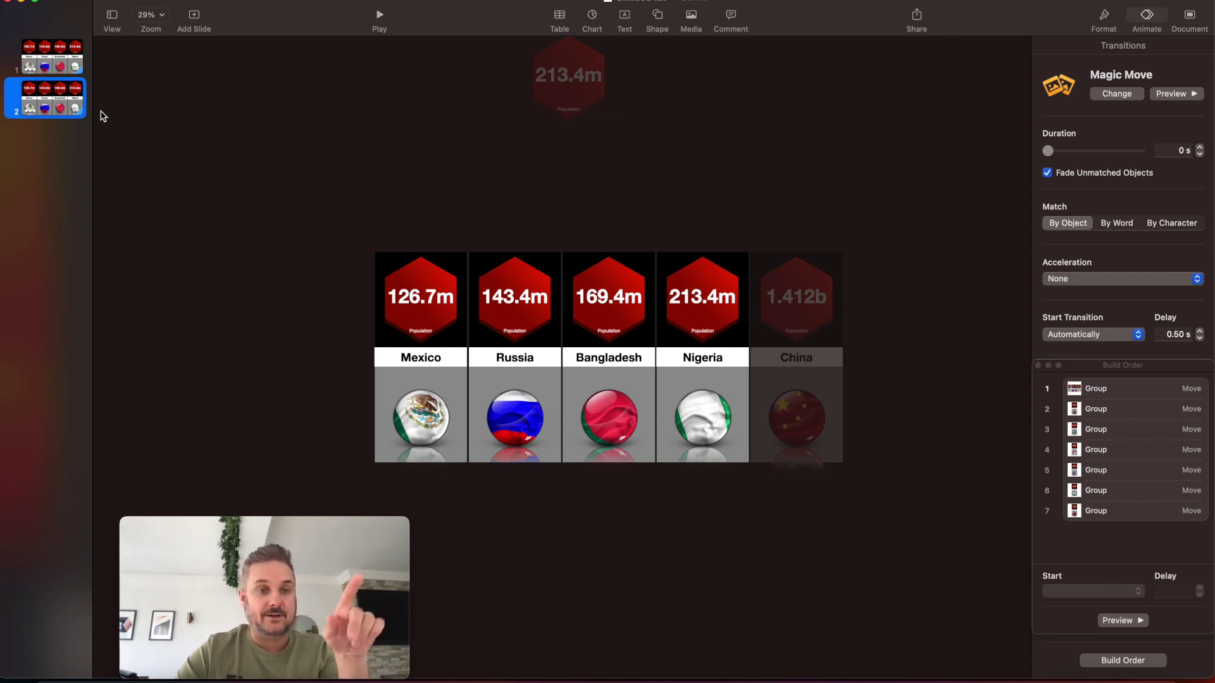
- Duplicate the second slide to make a third slide
right_click(54, 93)
click(77, 187)
right_click(44, 96)
click(64, 205)
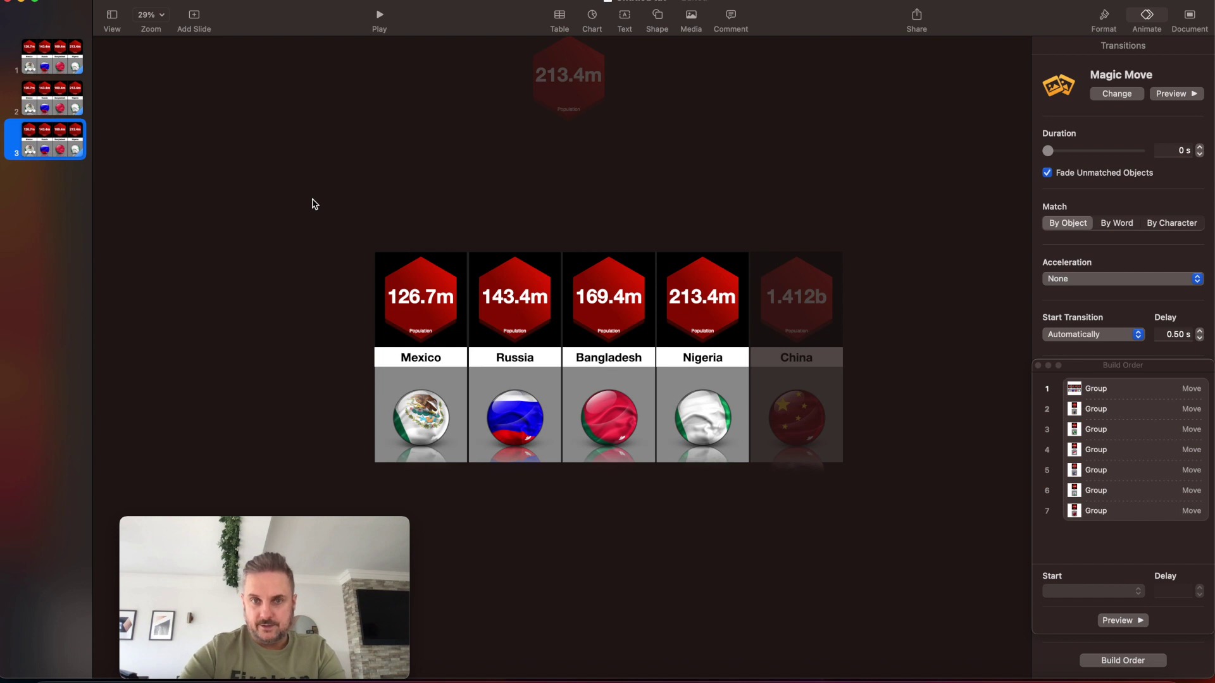
- Move the China card off the third slide's card row and delete all the other country cards
click(802, 397)
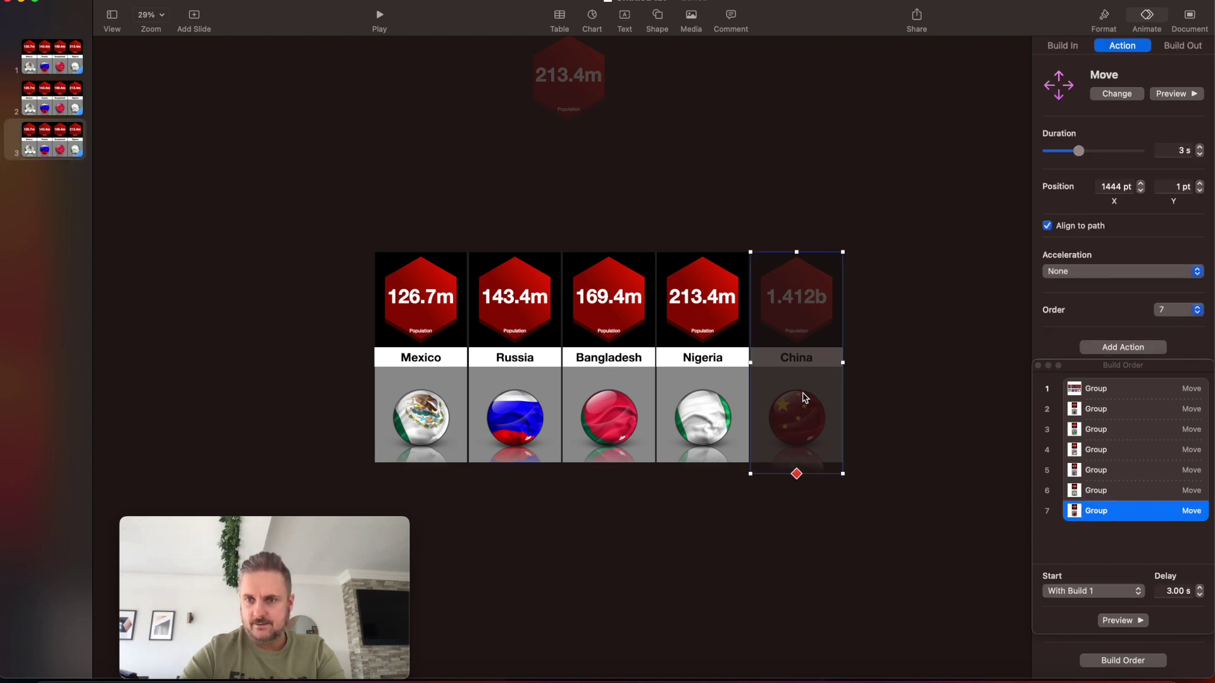
drag(804, 397, 973, 334)
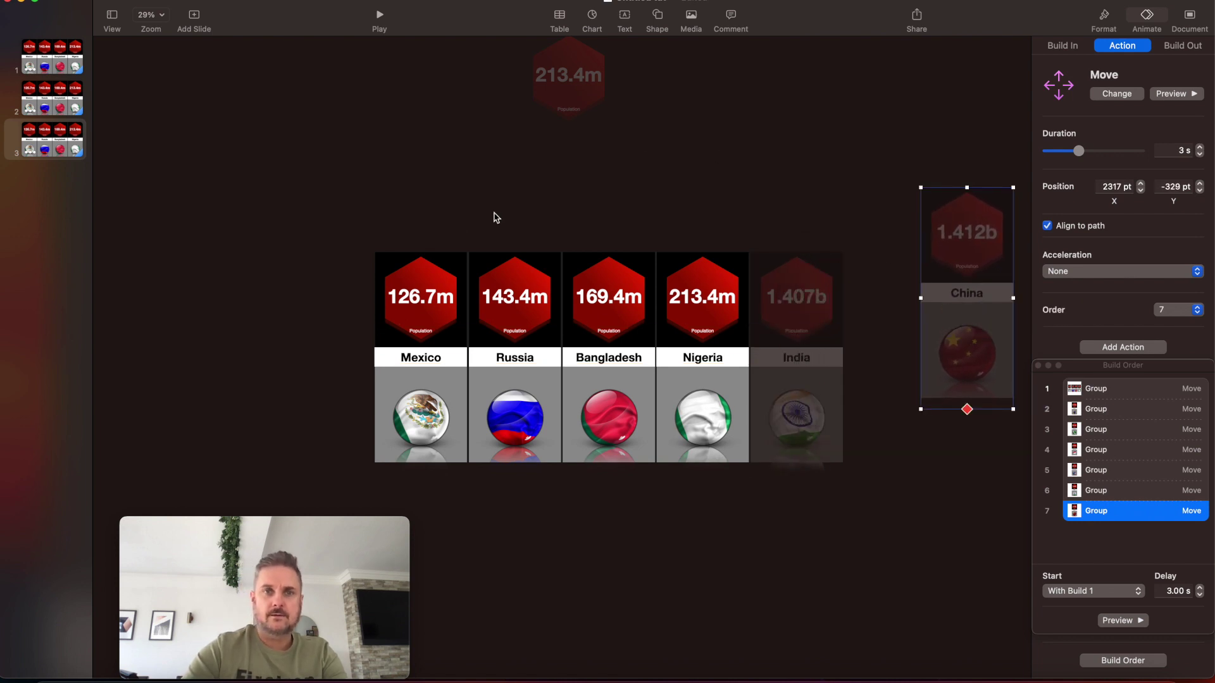
drag(316, 218, 822, 422)
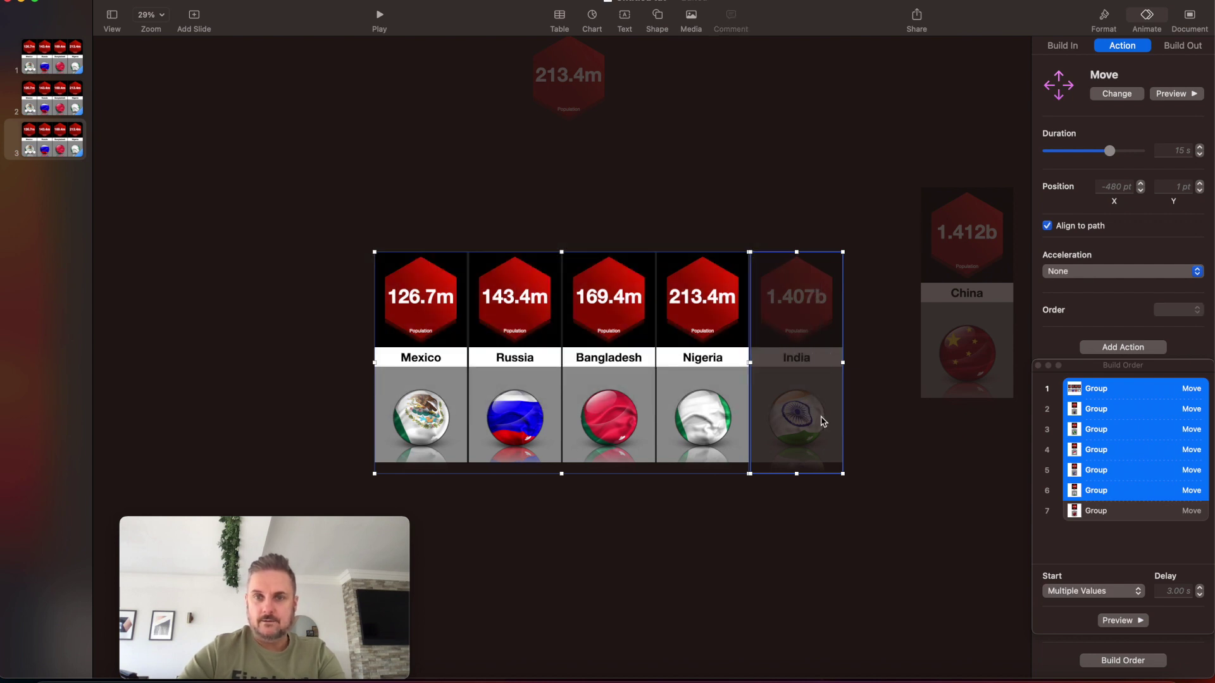
key(Delete)
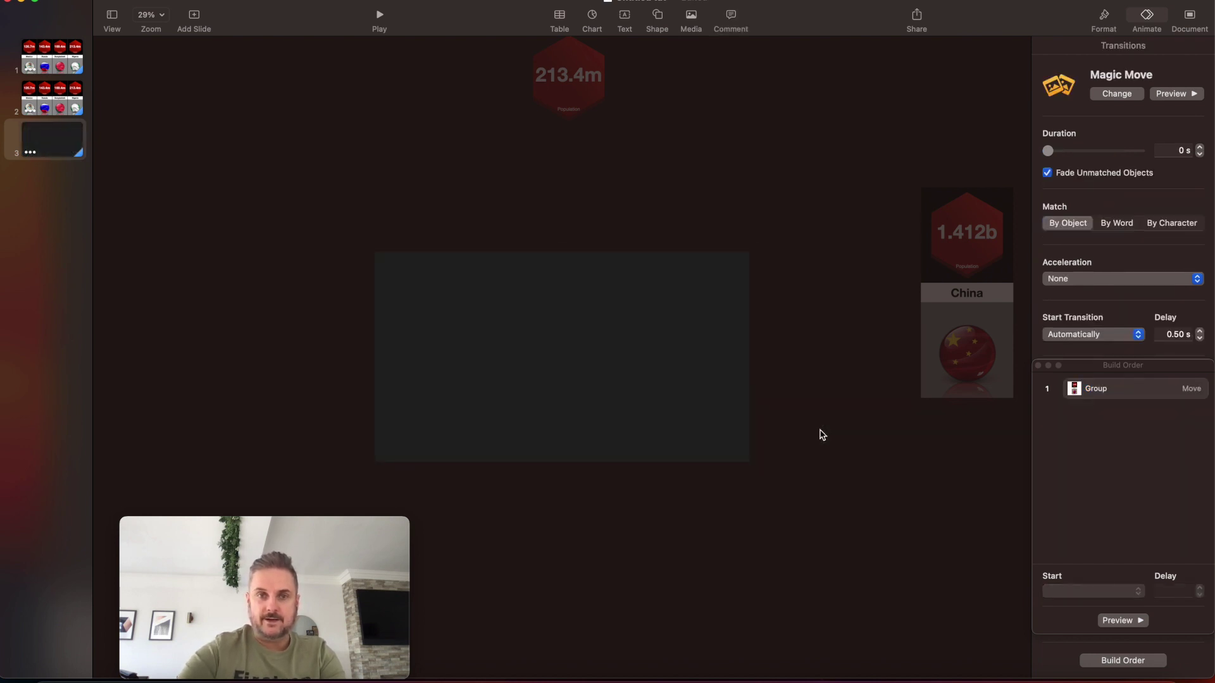
- Bring the China card onto the left end of the third slide and set its X position to 1 pt
drag(965, 331, 418, 393)
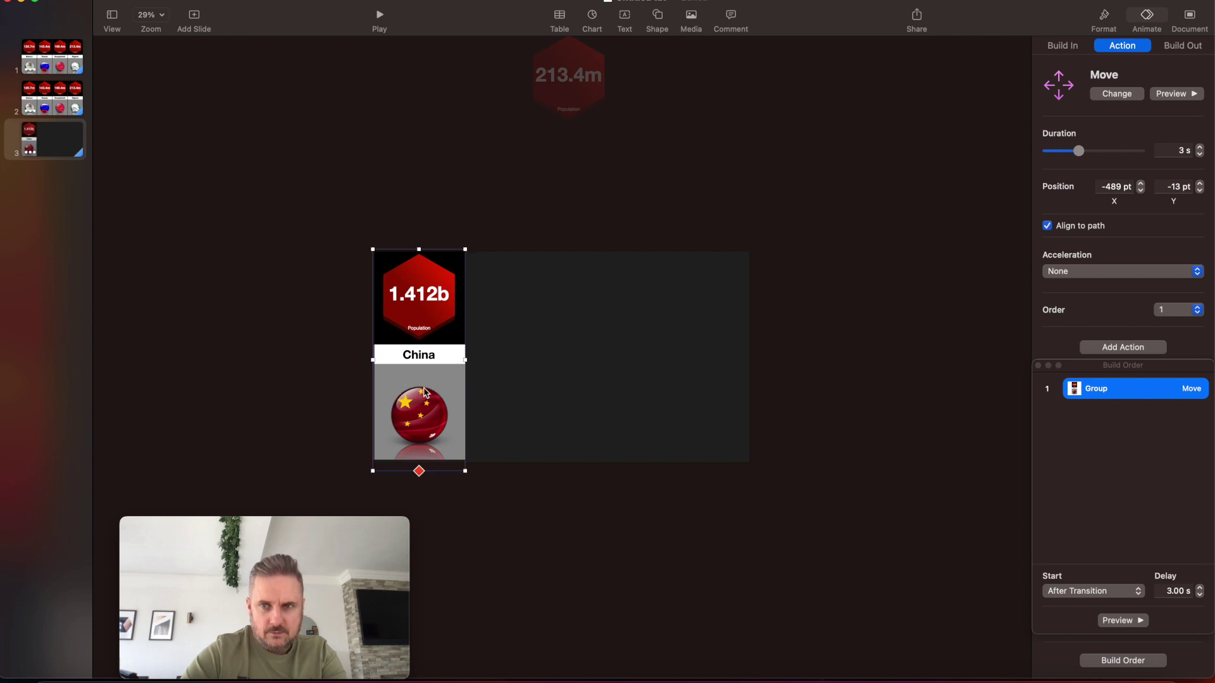
click(506, 487)
click(436, 387)
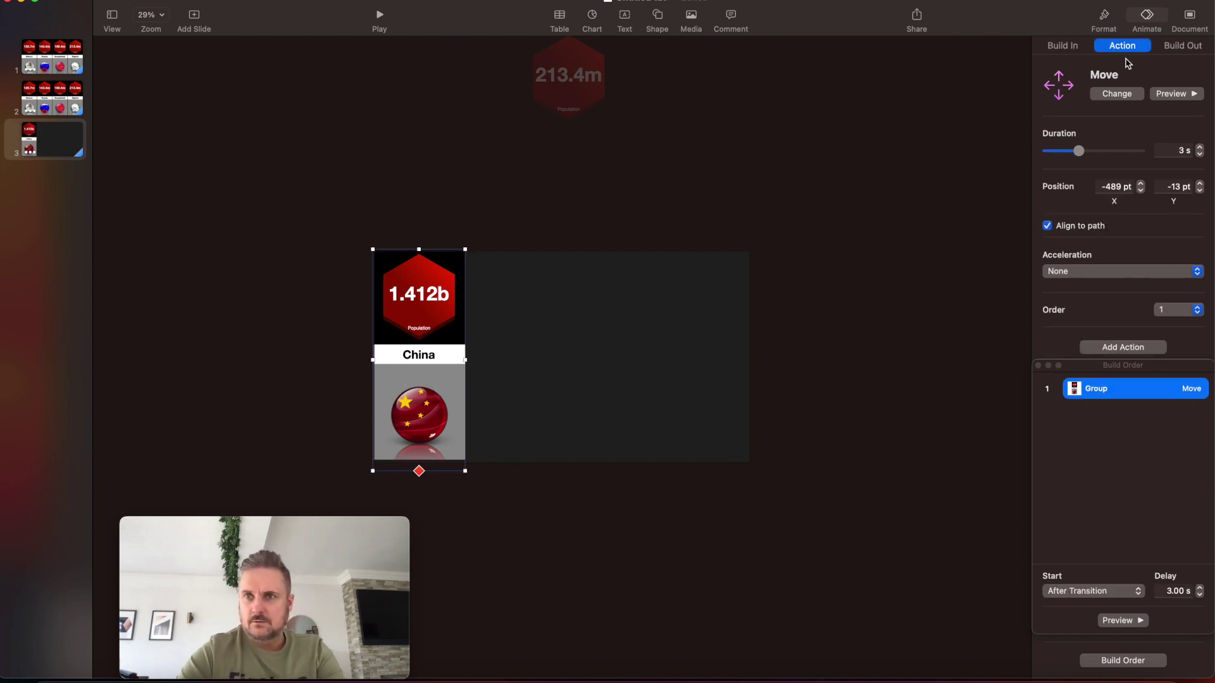
click(1104, 19)
click(1138, 211)
click(1138, 204)
click(1139, 204)
click(1139, 204)
click(1139, 205)
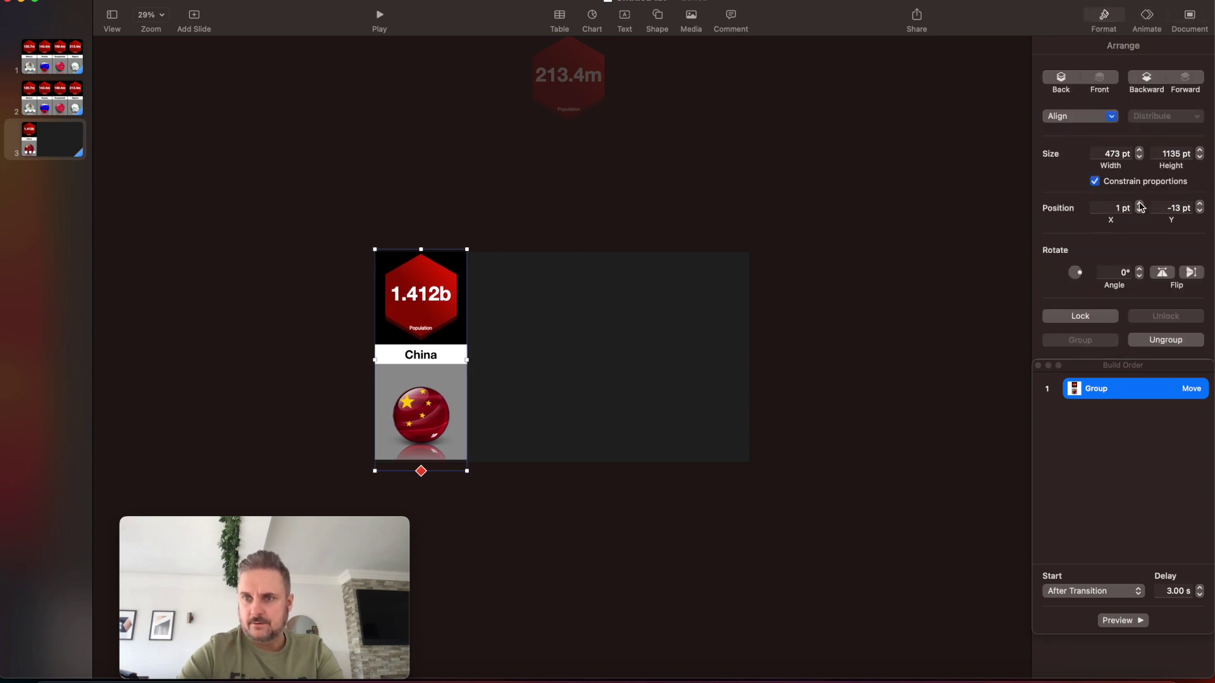
- Set the China card's Y position on the third slide to 1 pt
click(1200, 213)
click(1200, 204)
click(1200, 204)
click(1199, 204)
click(1200, 205)
click(1199, 204)
click(1200, 204)
click(1200, 204)
click(1200, 204)
click(1199, 204)
click(1199, 204)
click(1199, 204)
click(1199, 204)
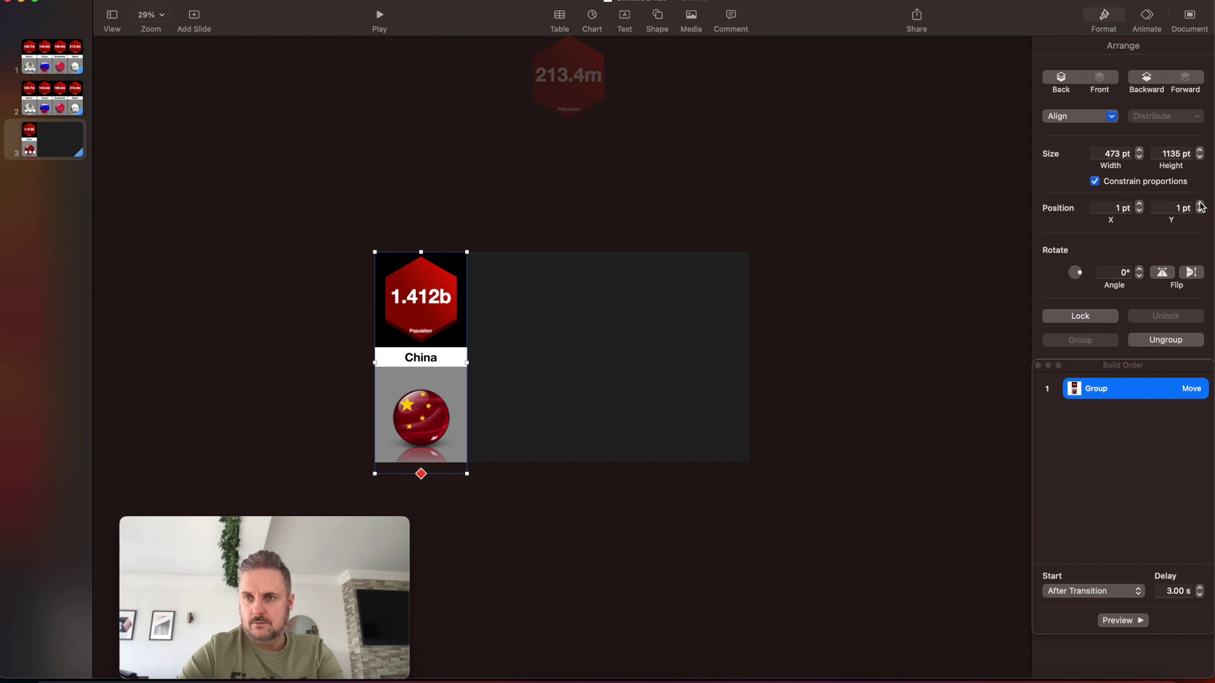
- Delete the Move action from the third slide's China card and close the Build Order window
click(1107, 388)
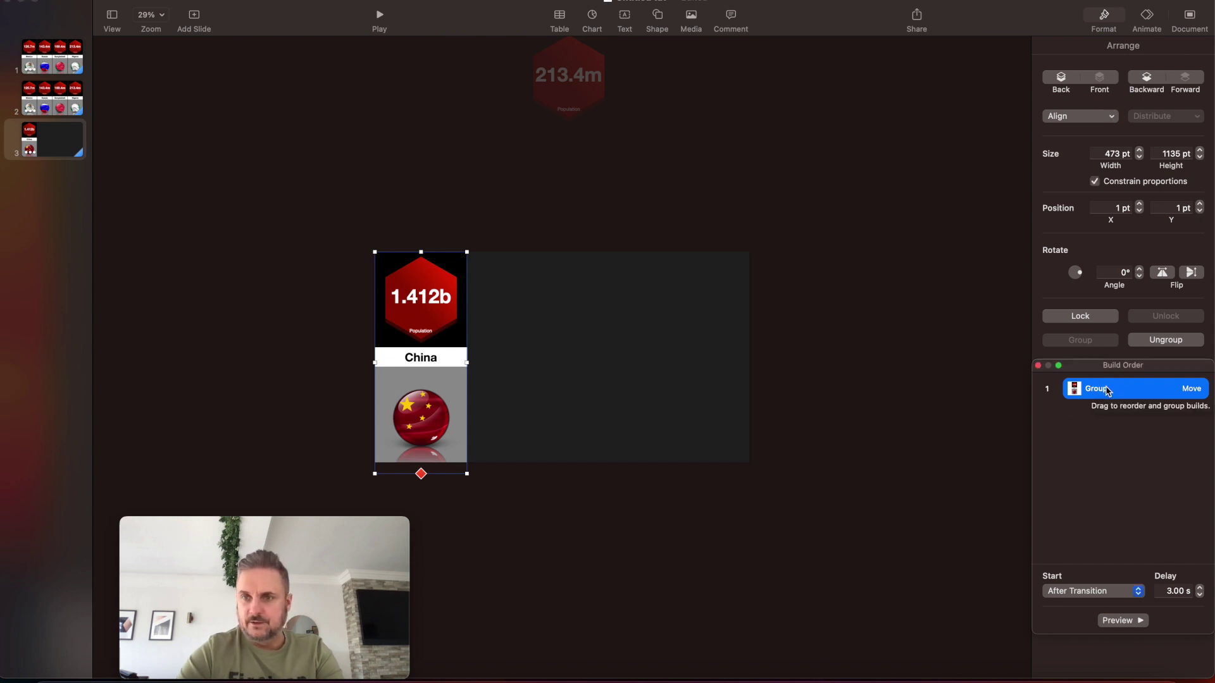
key(Delete)
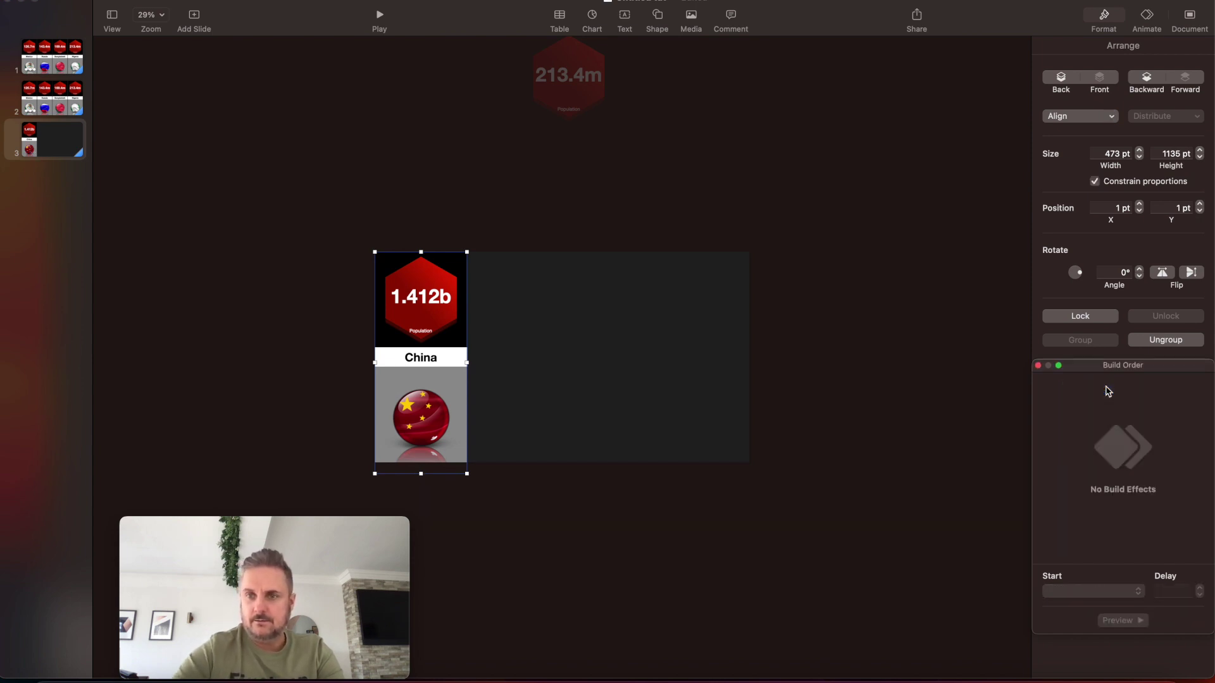
click(1038, 365)
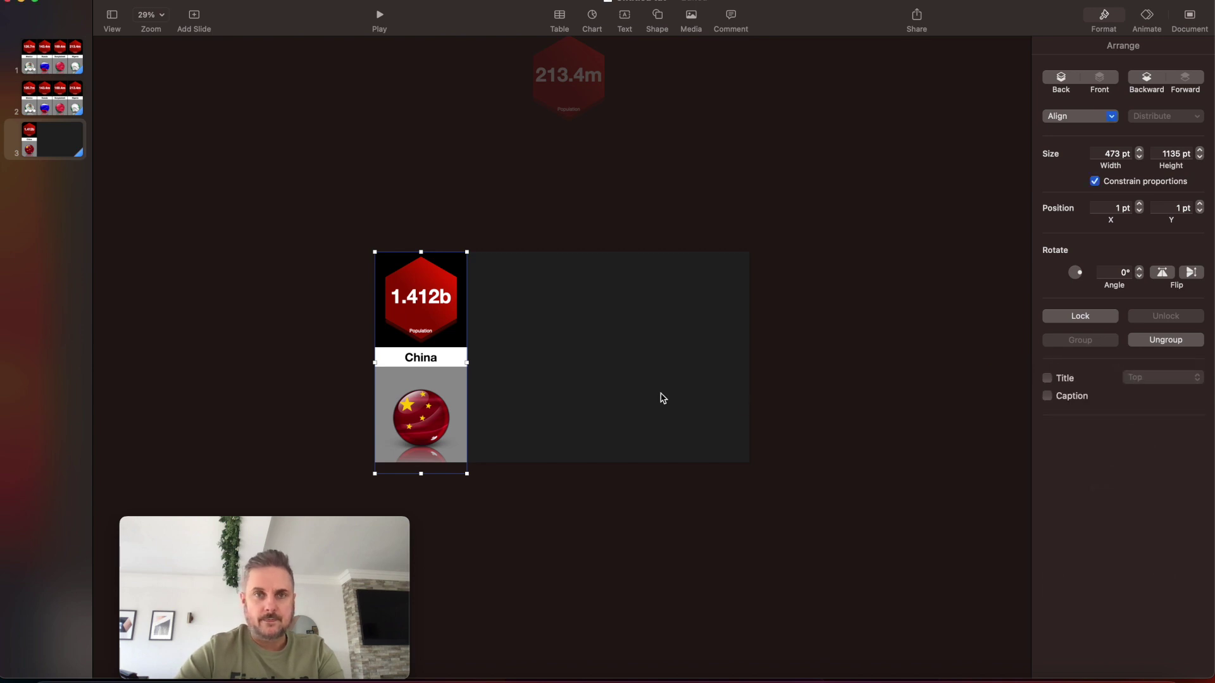
- Set the second slide's Magic Move transition to a duration of 0.3 s and a delay of 1.50 s
click(620, 198)
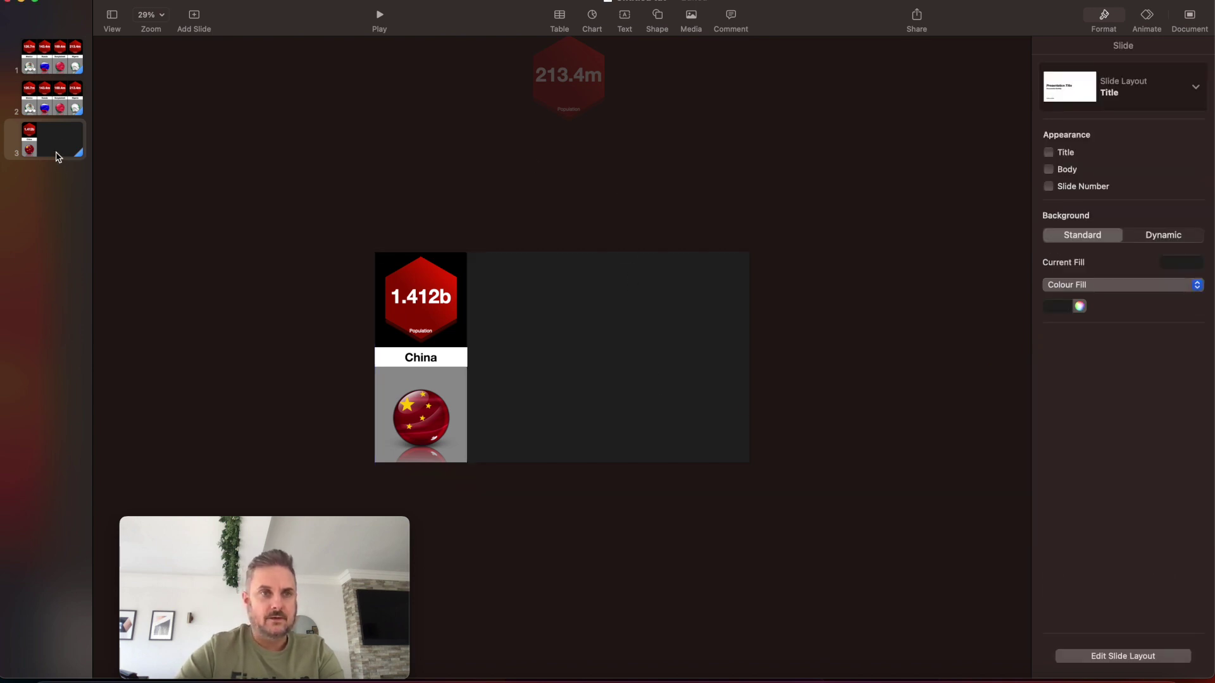
click(57, 106)
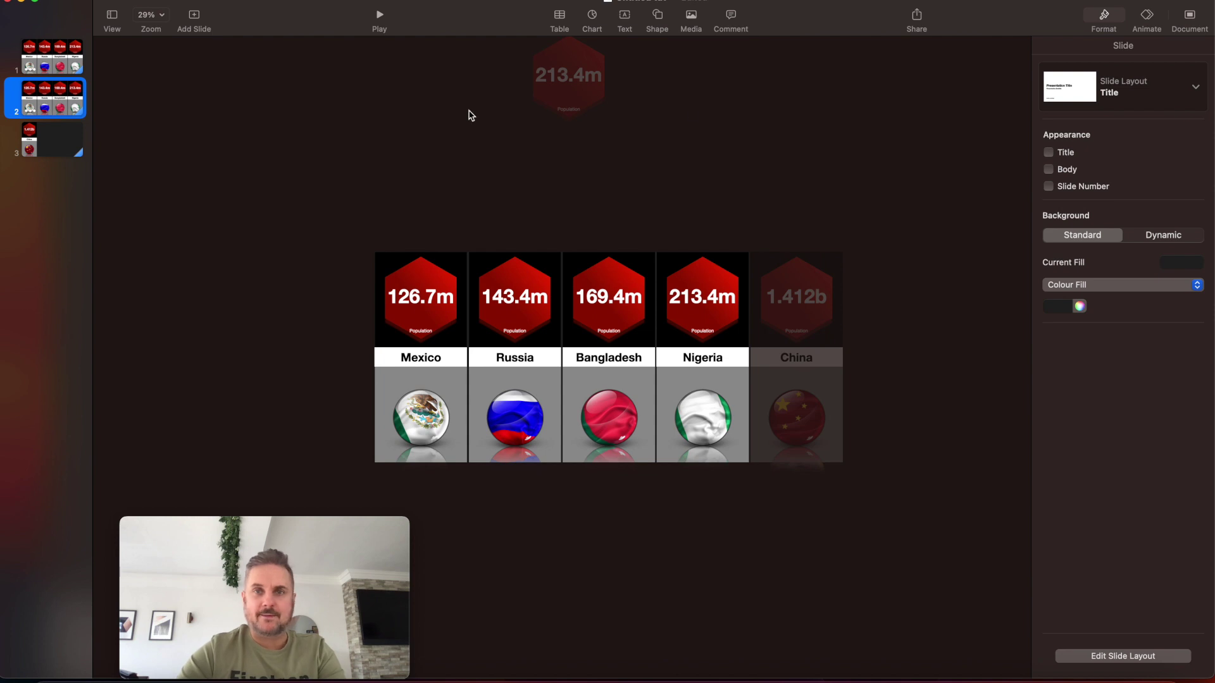
click(1145, 23)
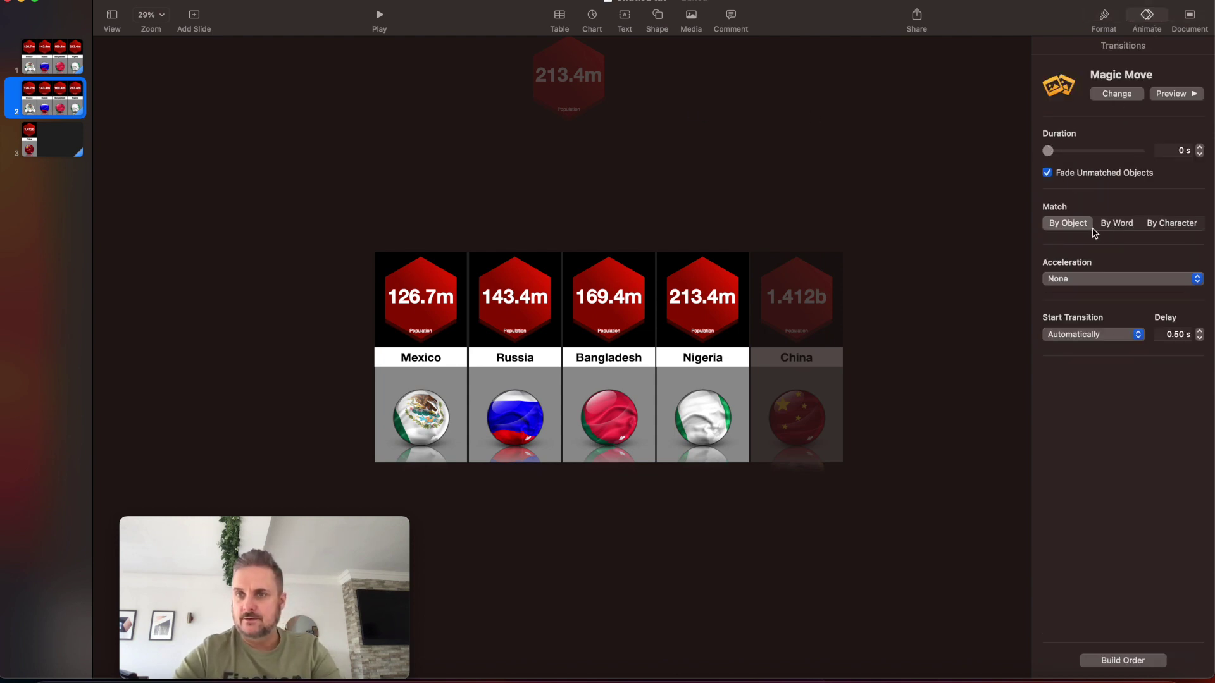
click(1201, 148)
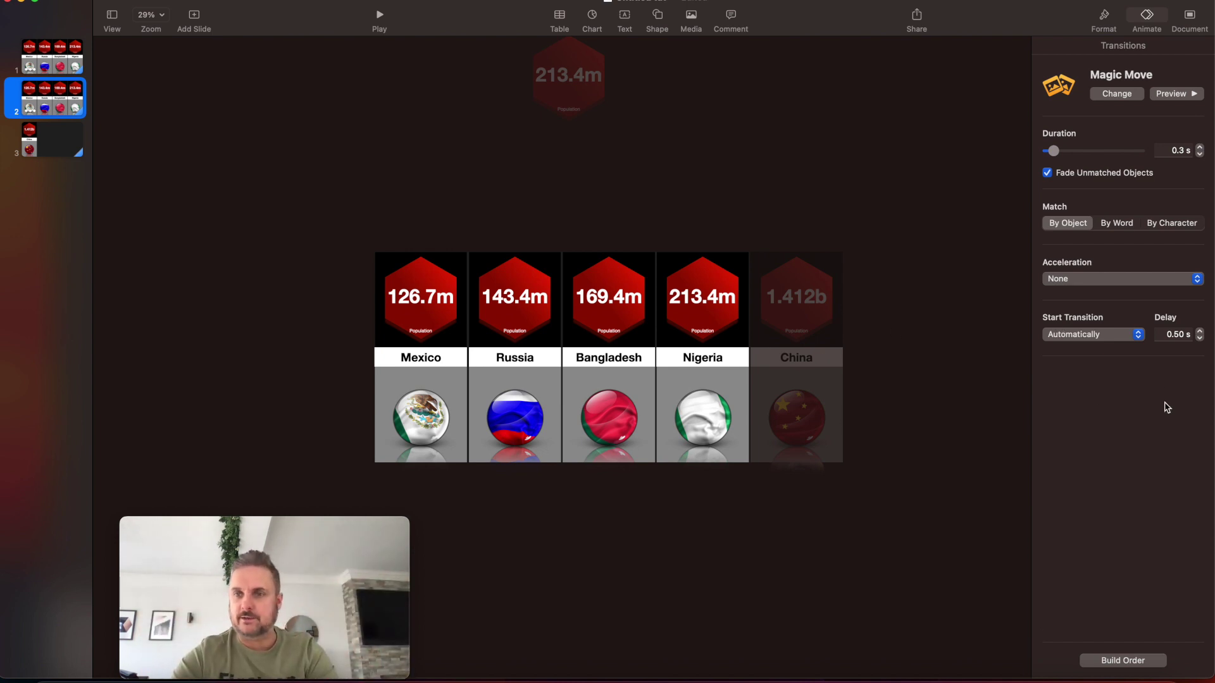
click(1200, 333)
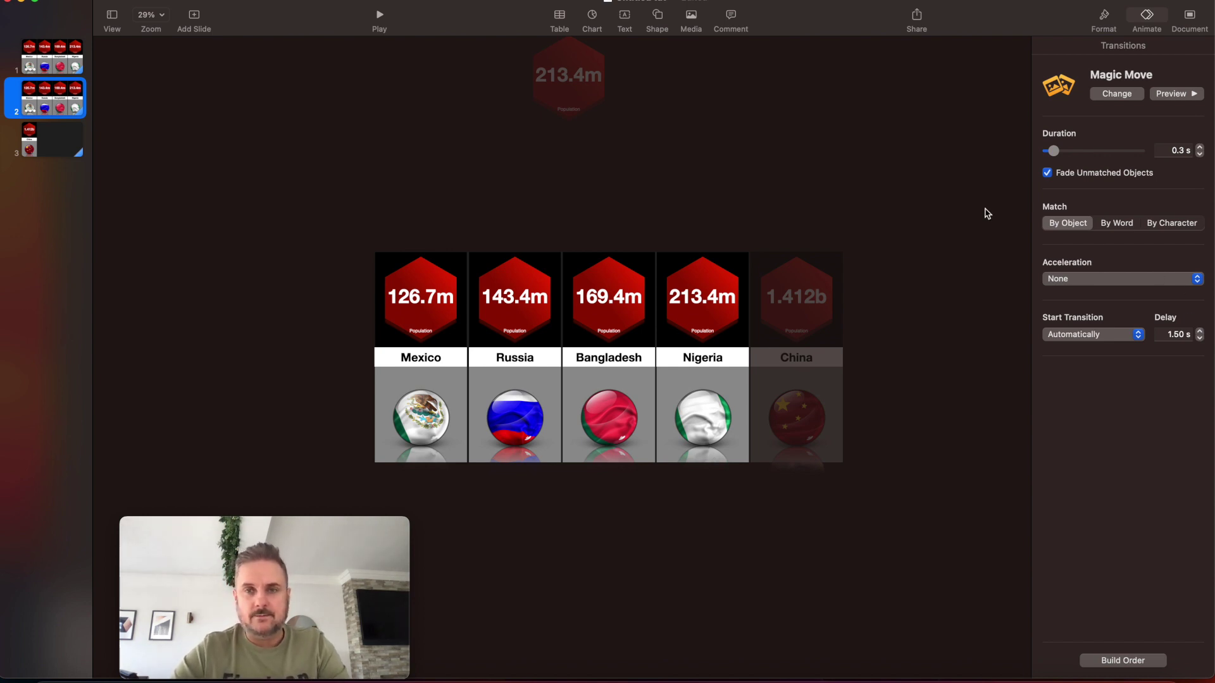
- Add a wide text box beside the third slide's China card reading "China is the most populous country in the world. Thanks for watching"
click(50, 131)
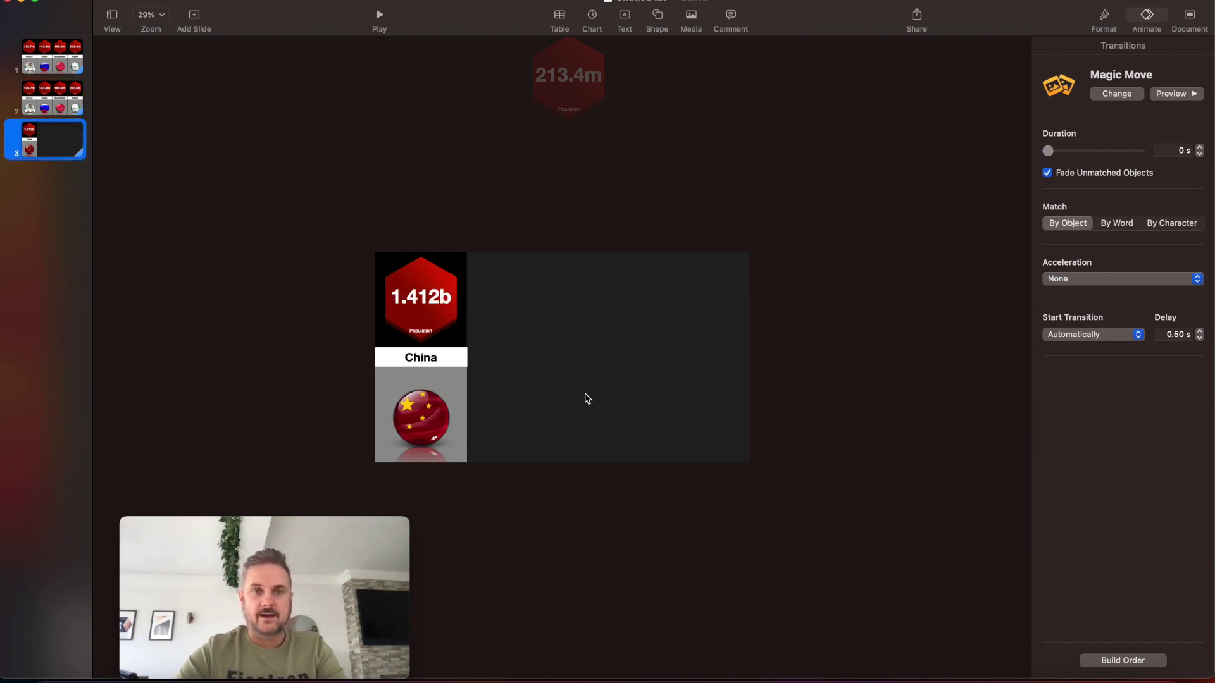
click(624, 17)
drag(565, 357, 724, 357)
drag(556, 357, 481, 357)
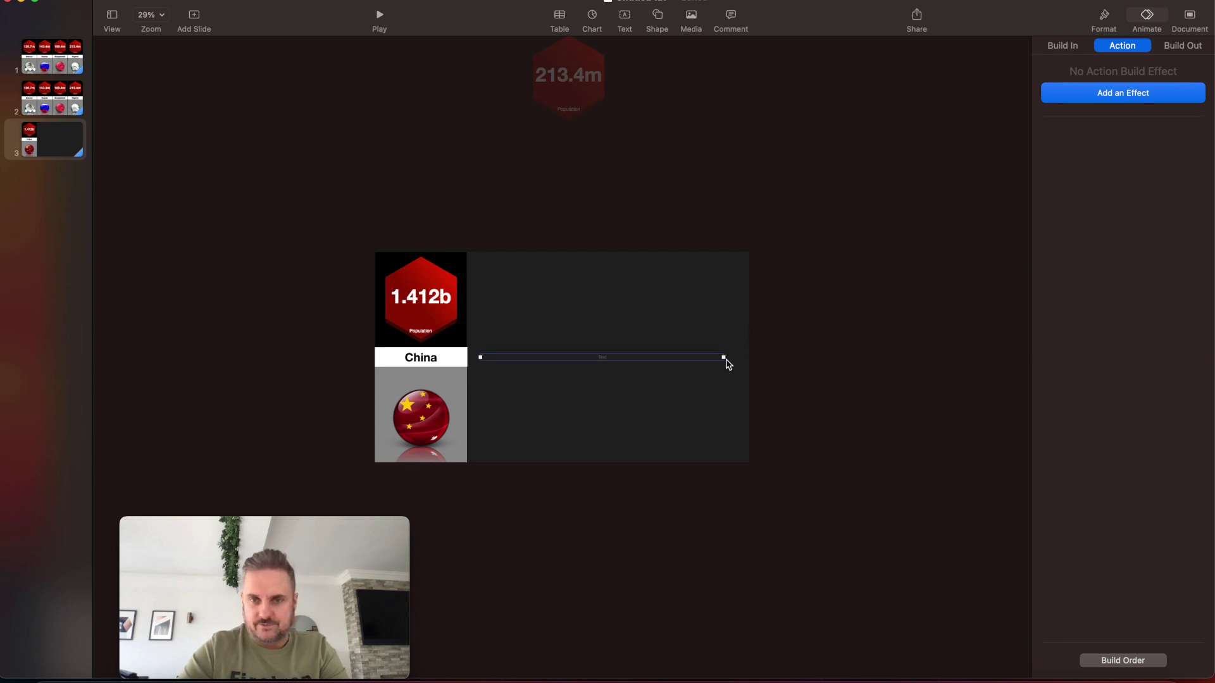
drag(723, 357, 726, 357)
click(608, 356)
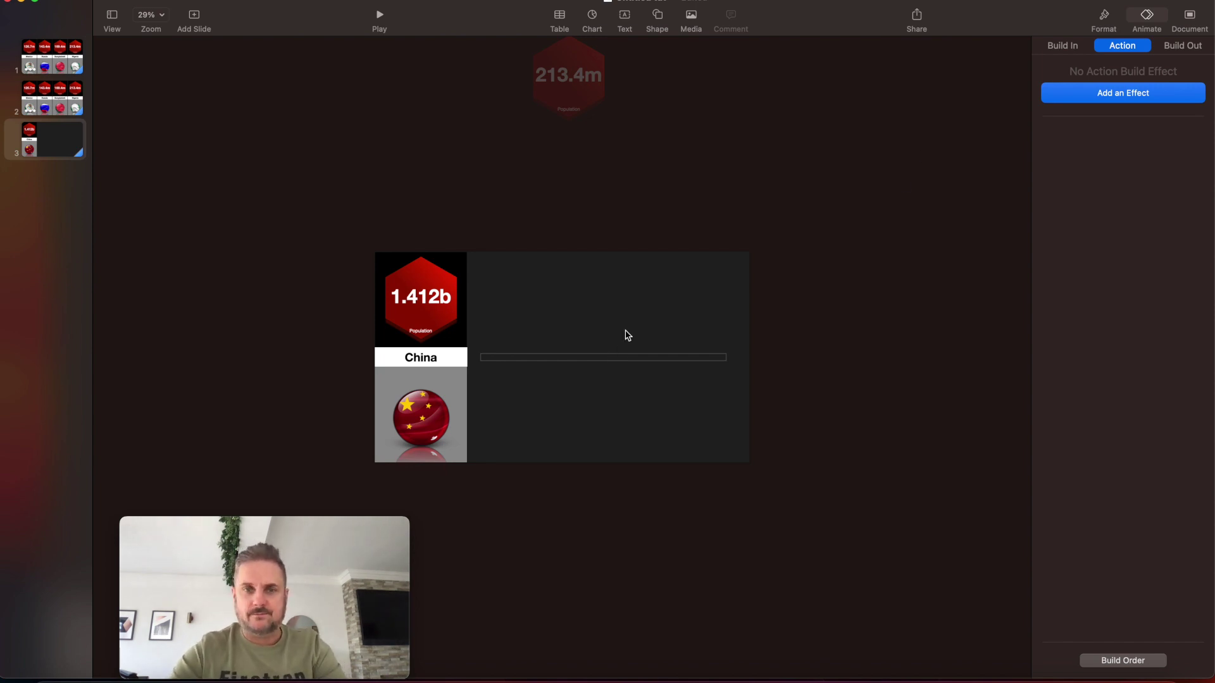
text(1)
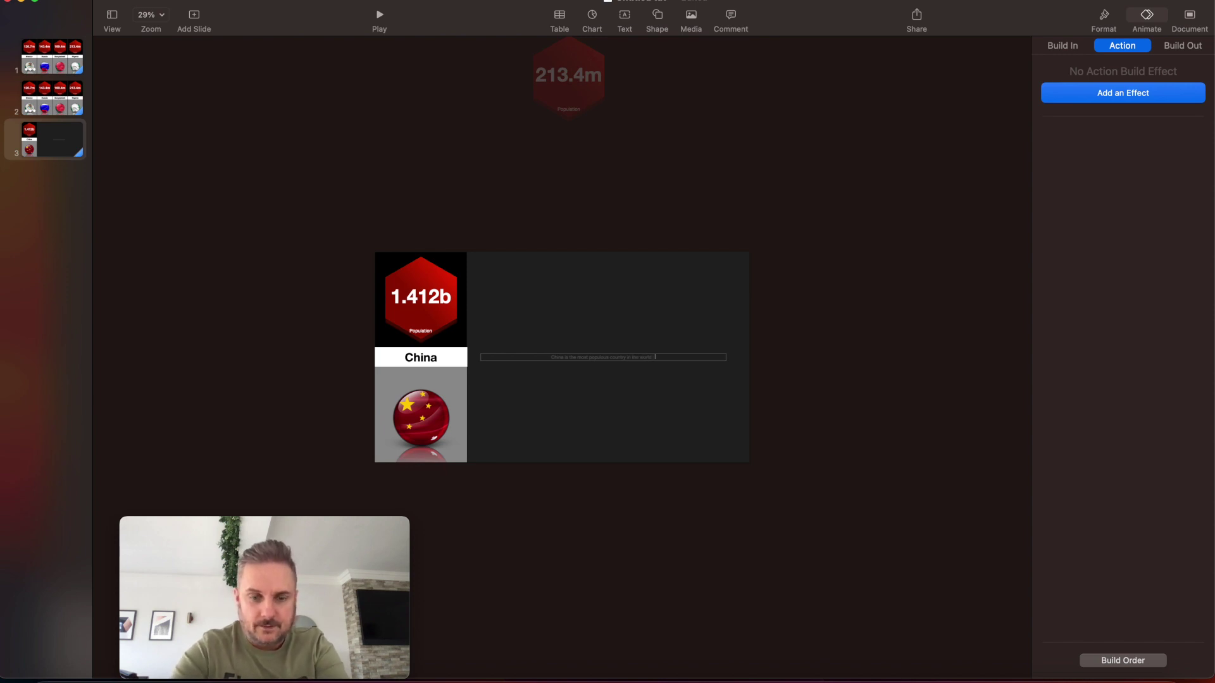
- Colour the whole closing sentence on the third slide Snow white
click(529, 356)
drag(529, 356, 719, 355)
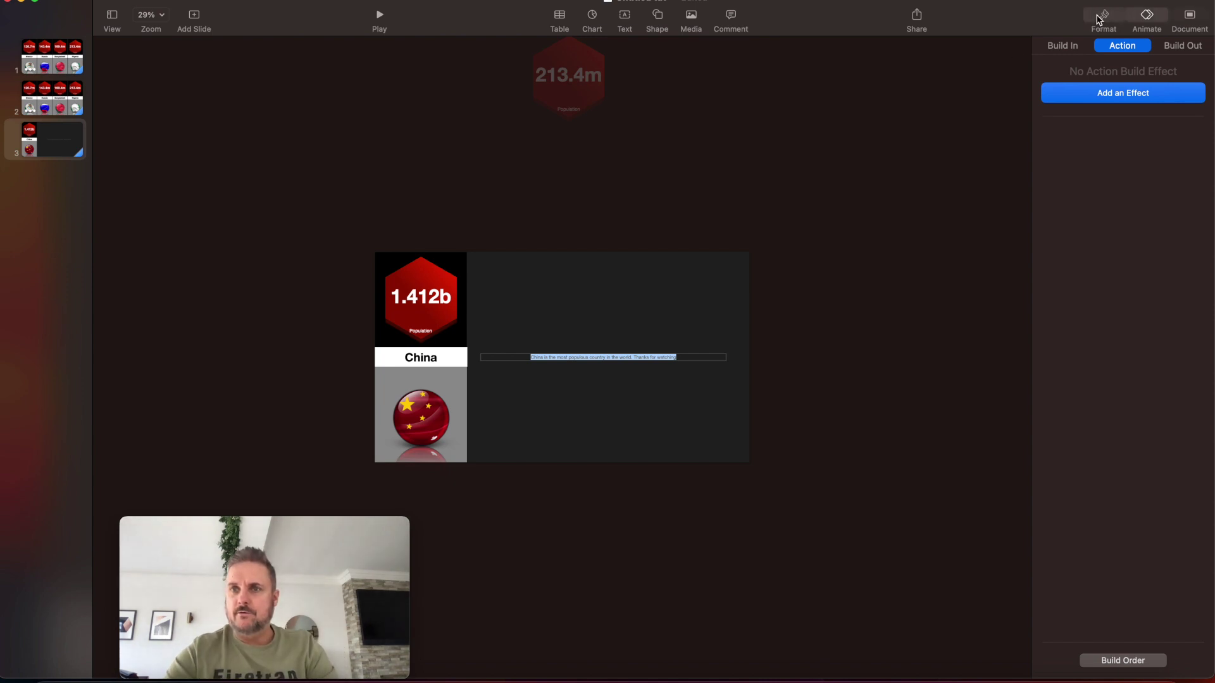
click(1101, 17)
click(1076, 47)
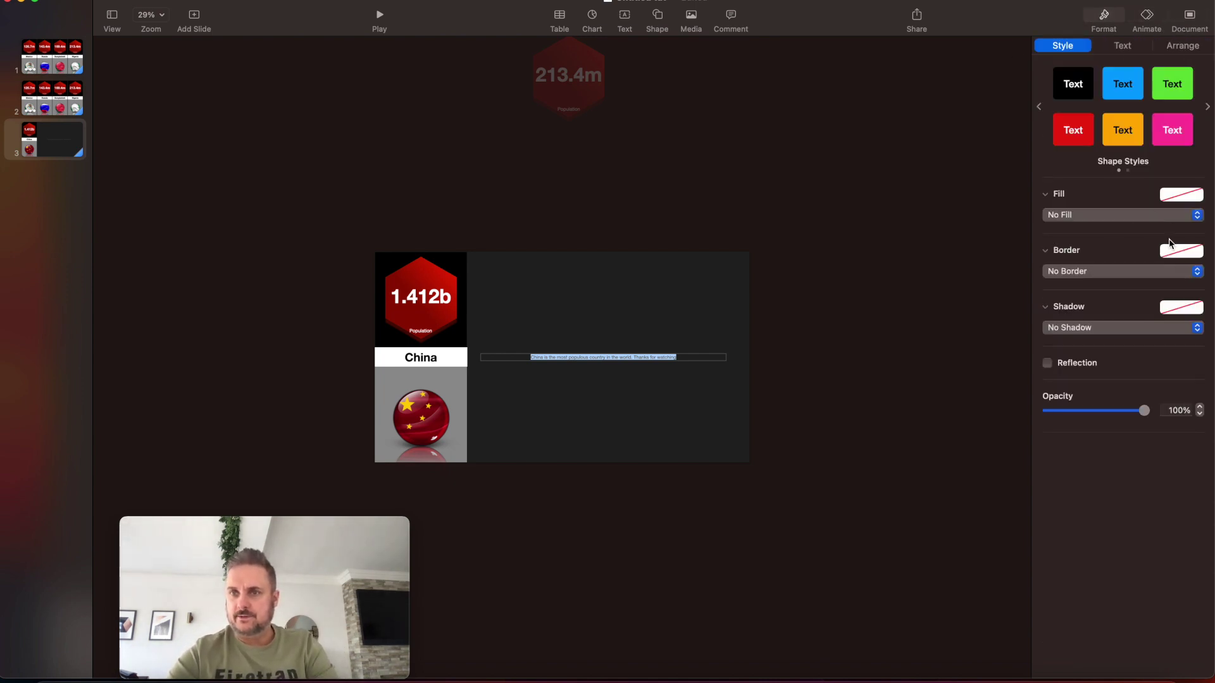
click(1123, 47)
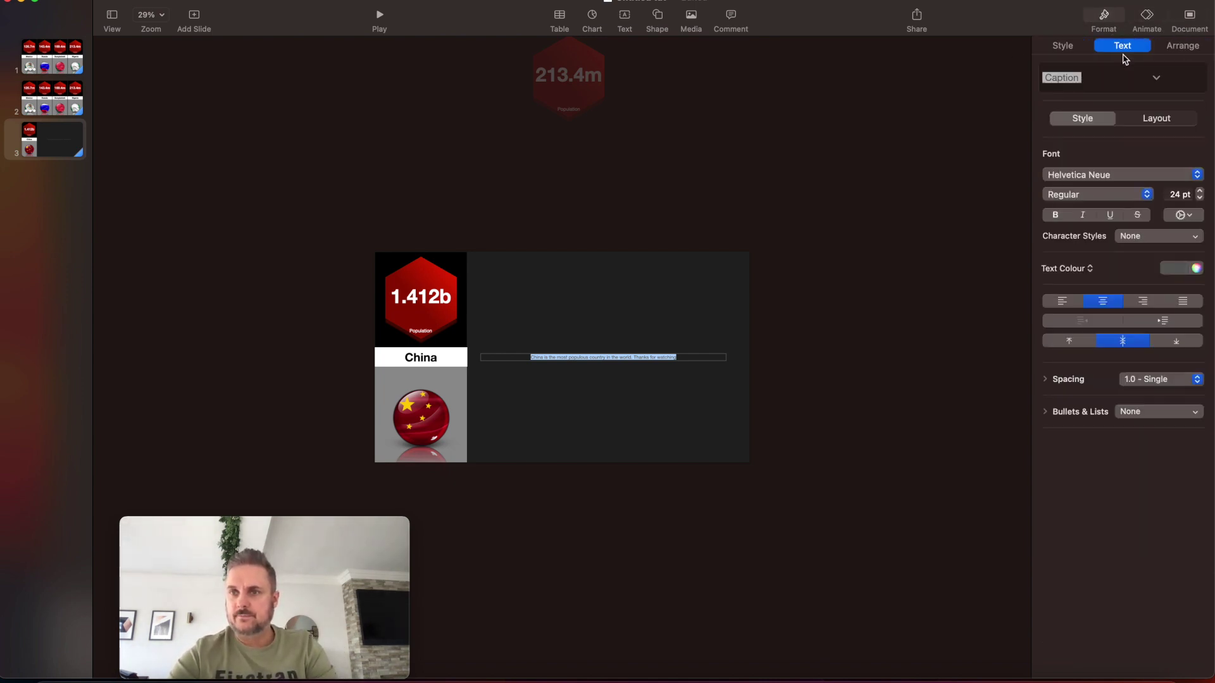
click(1197, 269)
click(1207, 441)
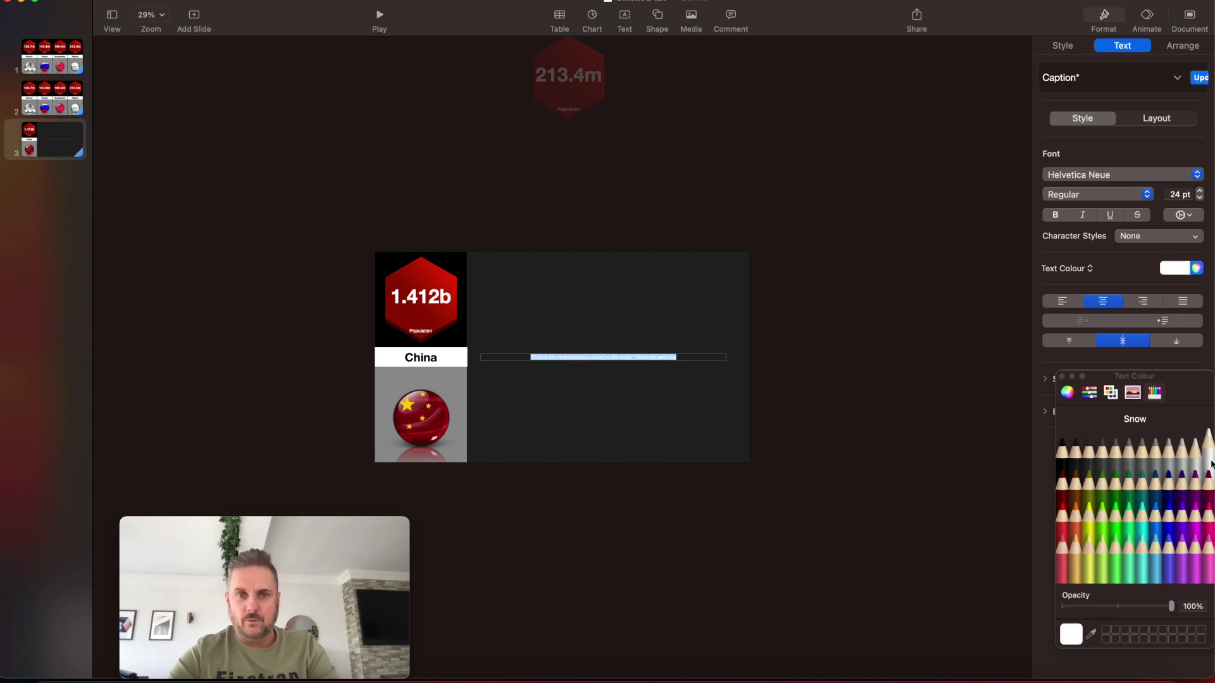
- Set the closing sentence's font size to 40 pt and move its text box to the top edge of the slide
click(1200, 191)
click(1201, 191)
click(1201, 191)
click(1200, 191)
click(1201, 191)
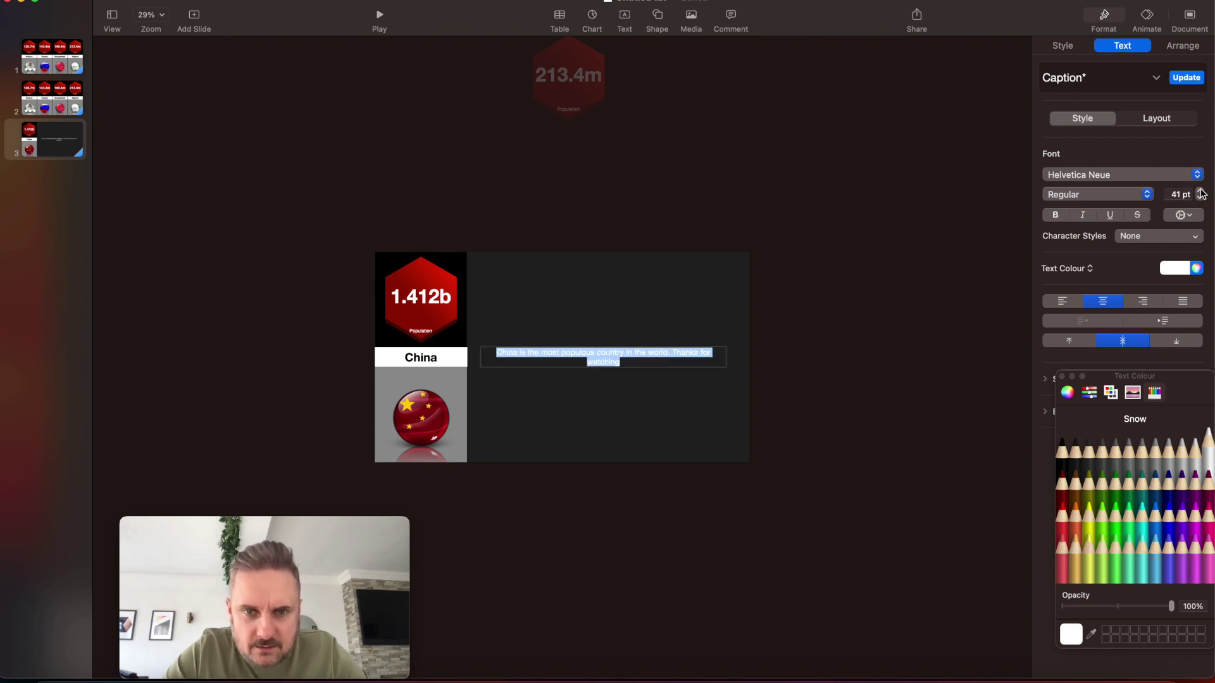
click(1200, 198)
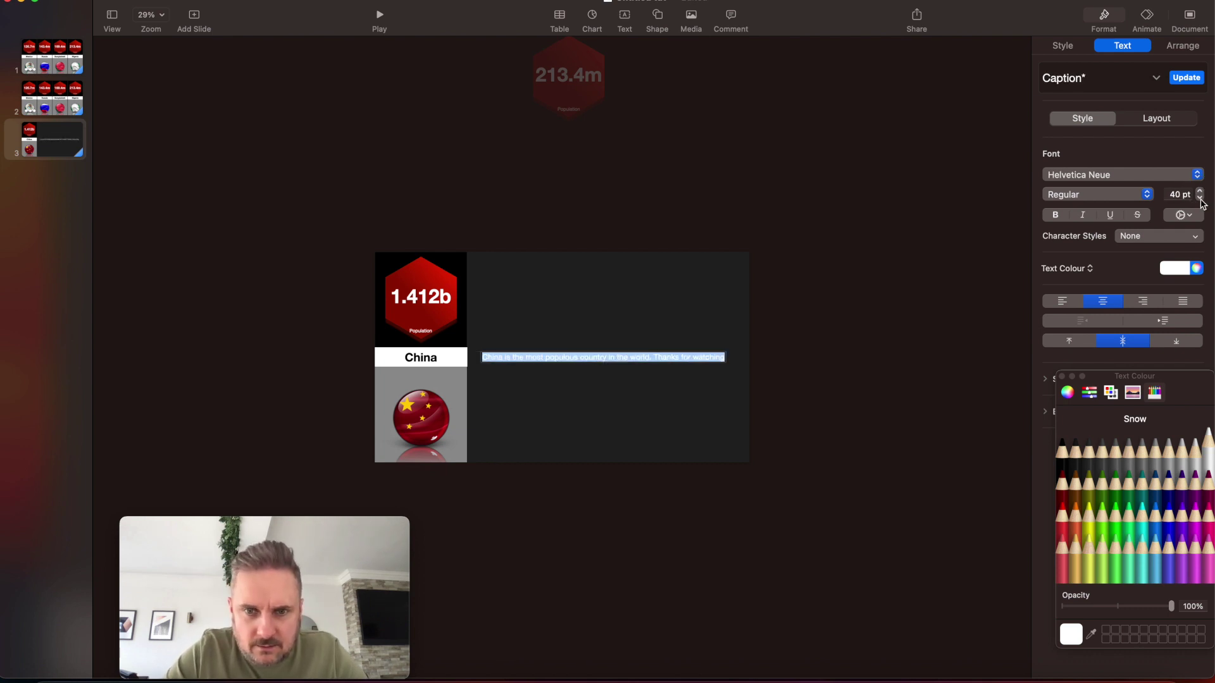
click(719, 433)
drag(667, 358, 665, 267)
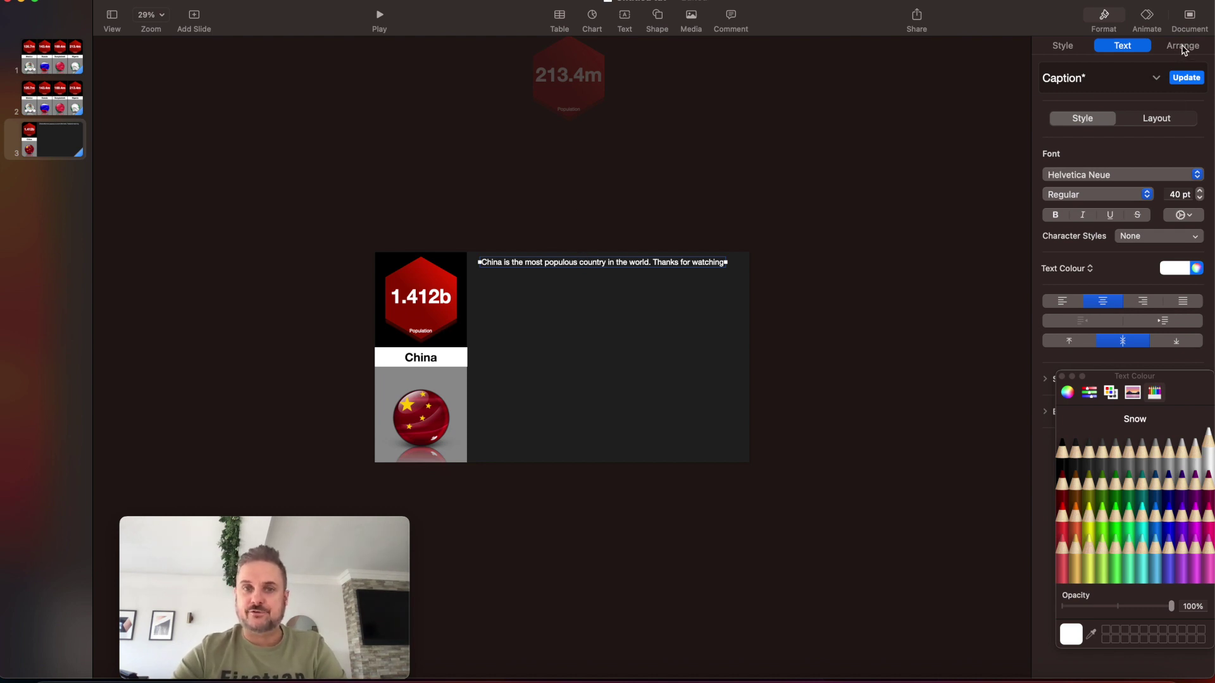
- Add an Appear build-in effect to the closing text and move the Text Colour window clear of the animation settings
click(1146, 22)
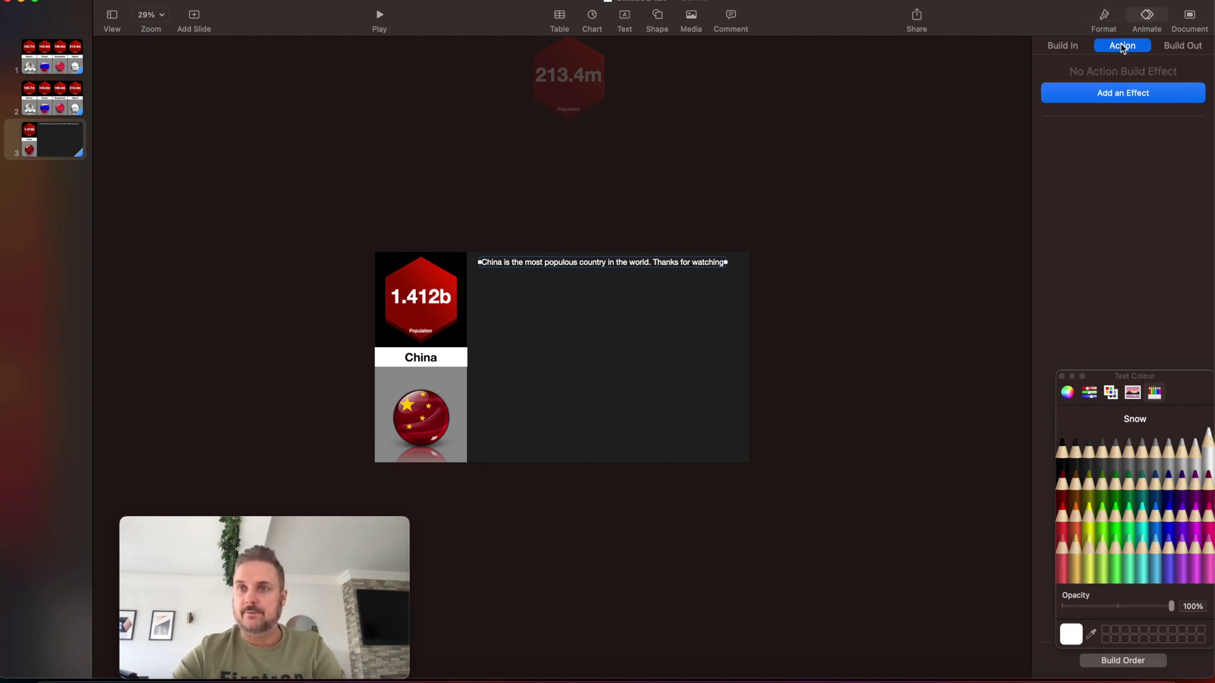
click(1071, 46)
click(1092, 104)
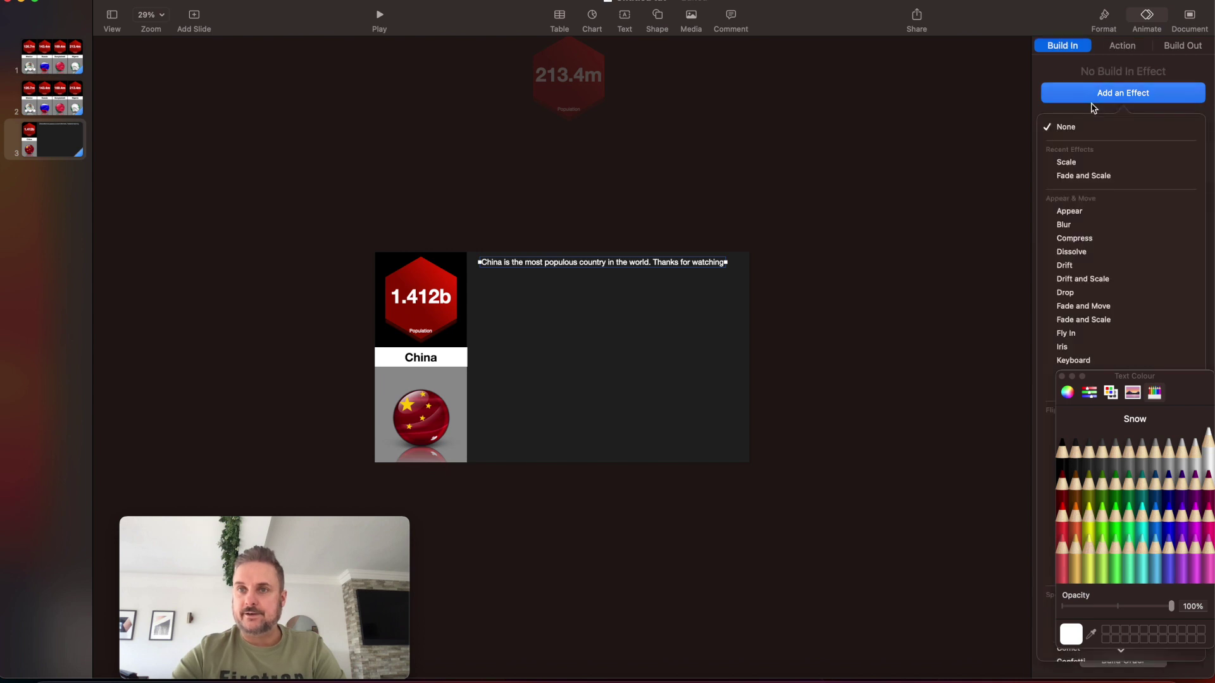
click(1071, 212)
drag(1177, 377, 842, 471)
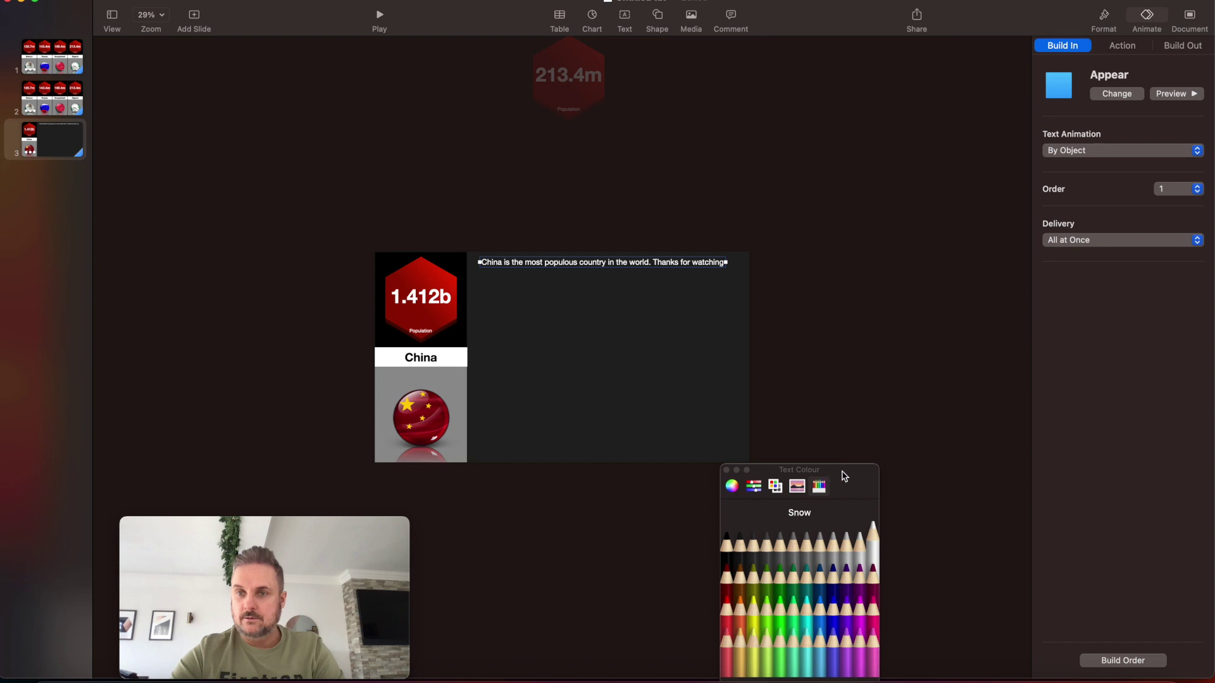
- Set the closing text's Appear build to start After Transition with a 0.30 s delay
click(1107, 660)
click(1074, 593)
click(1080, 606)
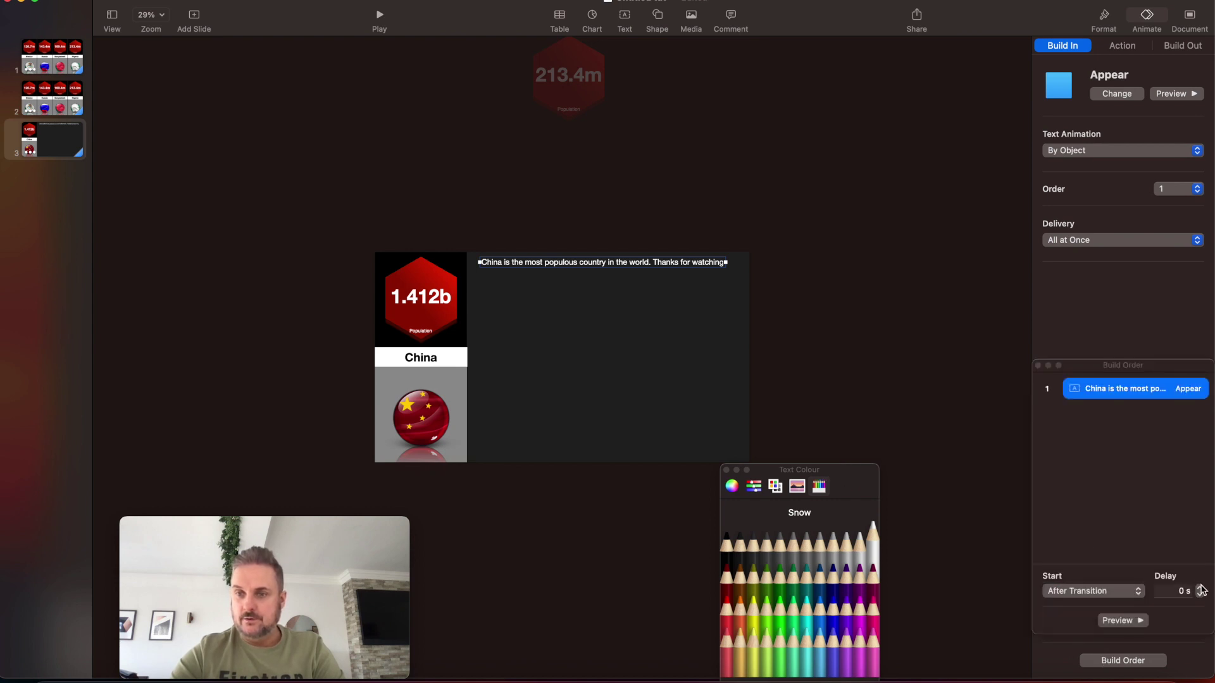
click(1200, 588)
click(1200, 588)
click(1200, 588)
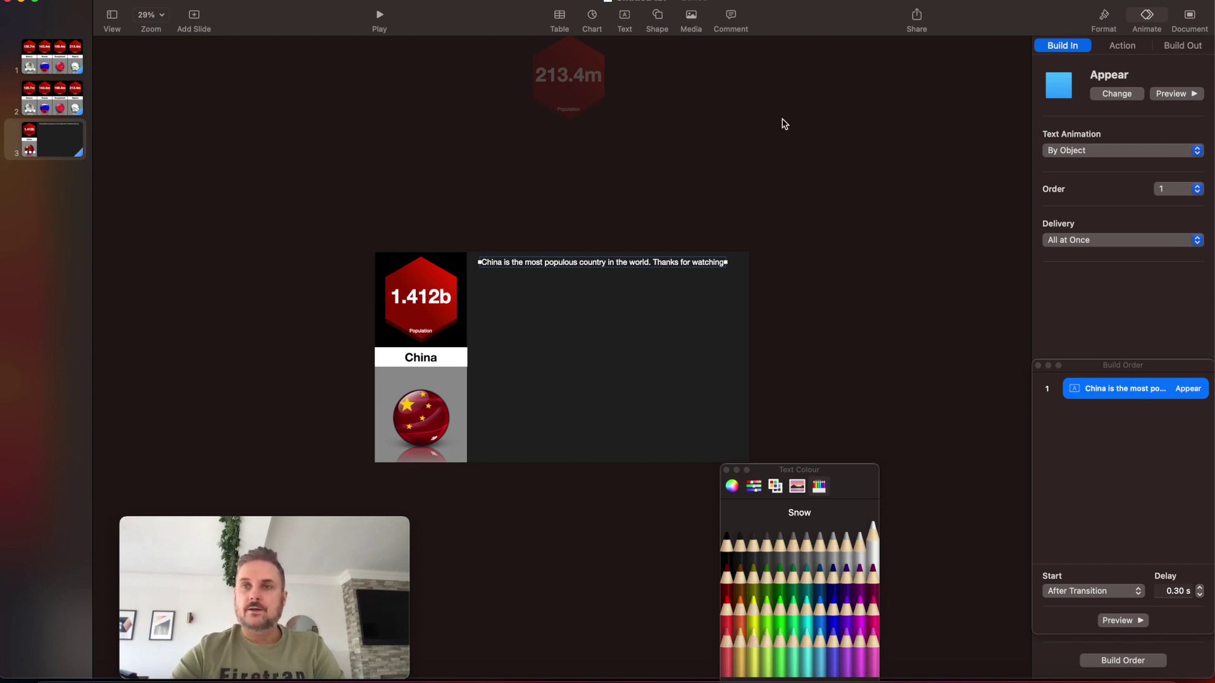
- Set the third slide's Magic Move transition duration to 0.3 s
click(323, 143)
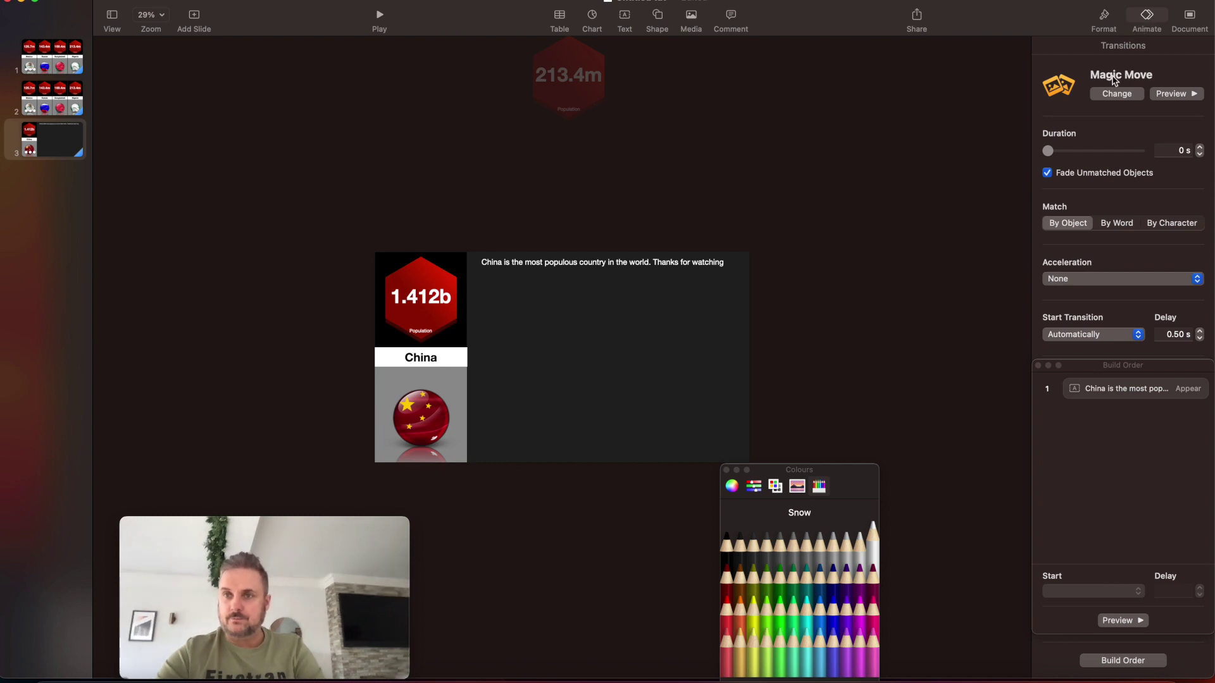
click(1200, 147)
click(1200, 147)
click(1200, 147)
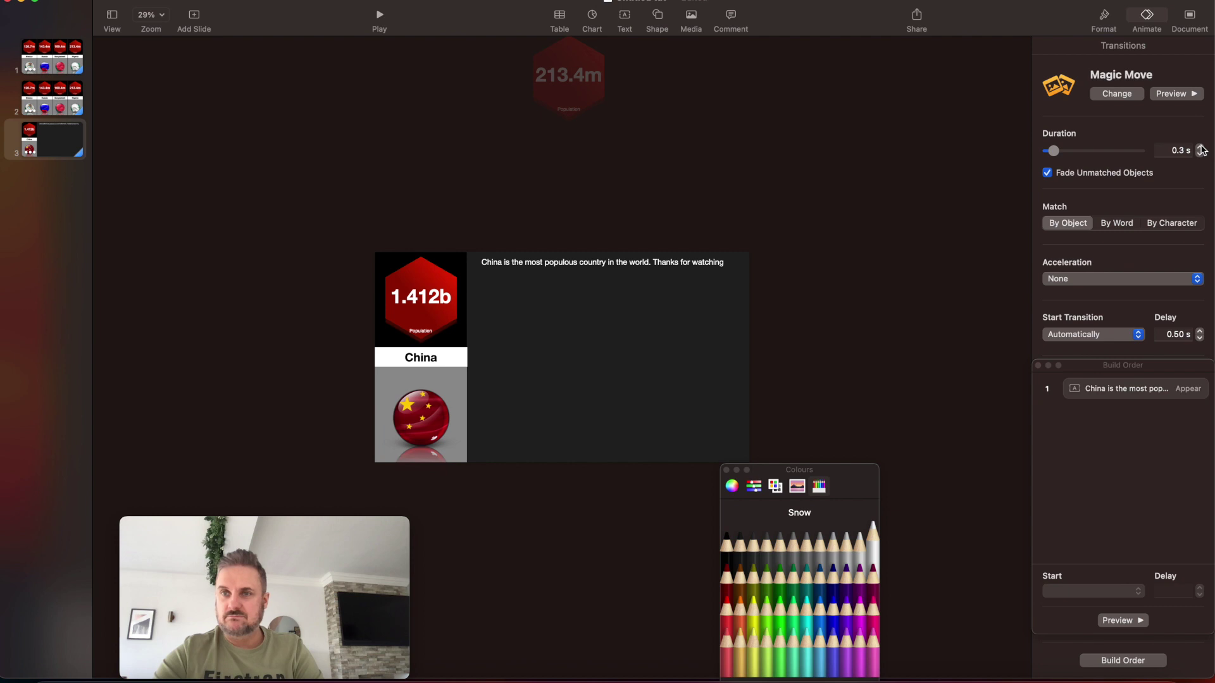
- Set the third slide's transition delay to 6.00 s and close the Colours window
click(1200, 332)
click(1200, 331)
click(1200, 331)
click(1201, 332)
click(1200, 331)
click(1200, 331)
click(1200, 332)
click(1200, 332)
click(1200, 332)
click(1200, 332)
click(1200, 331)
click(1200, 332)
click(1200, 332)
click(1200, 332)
click(1200, 331)
click(1200, 331)
click(1200, 331)
click(1200, 331)
click(1200, 332)
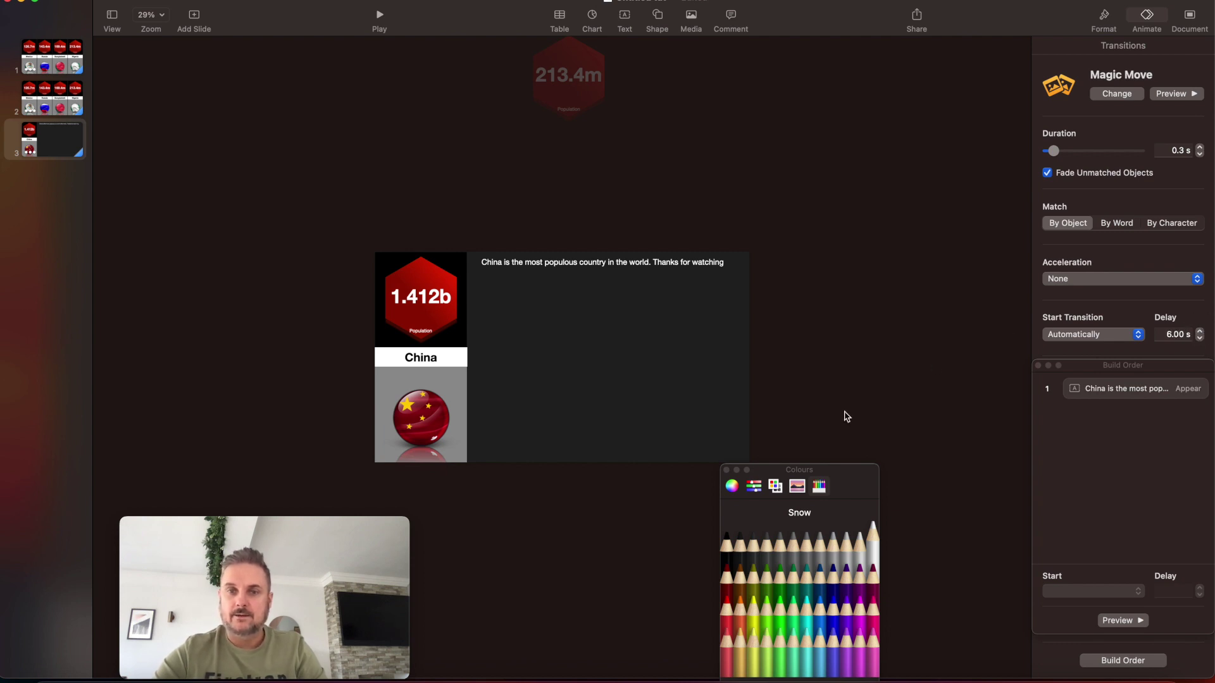
click(726, 470)
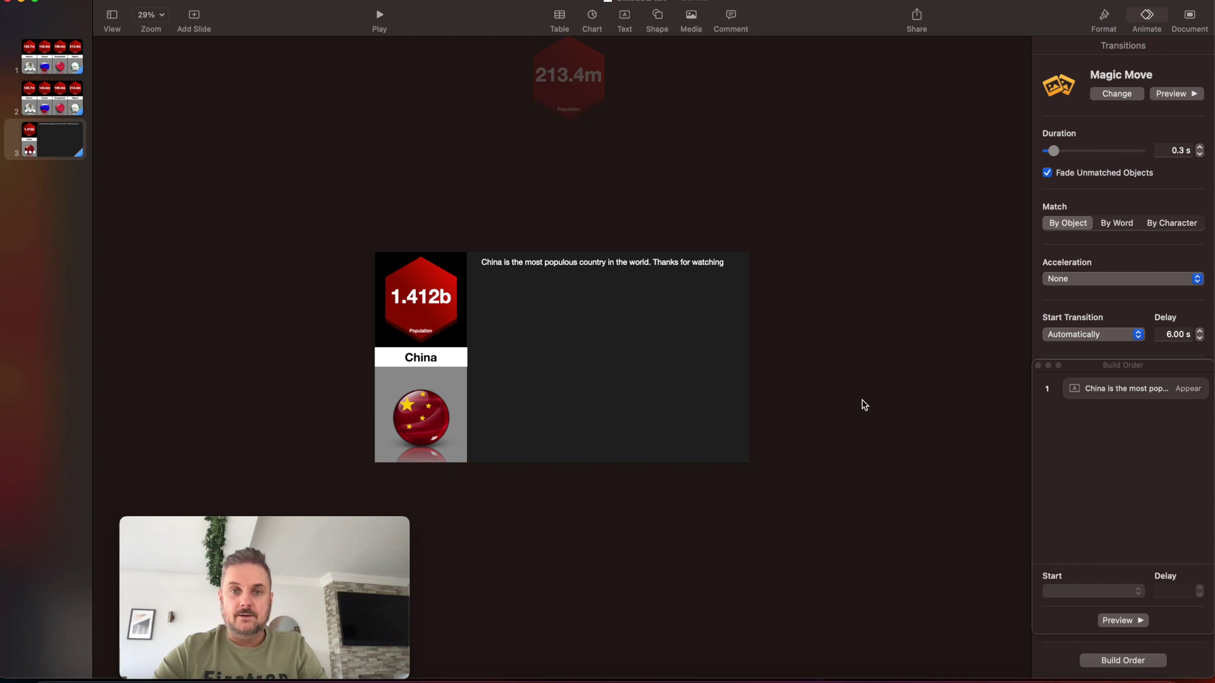
- Review the second and third slides, and play the presentation from the first slide
click(65, 104)
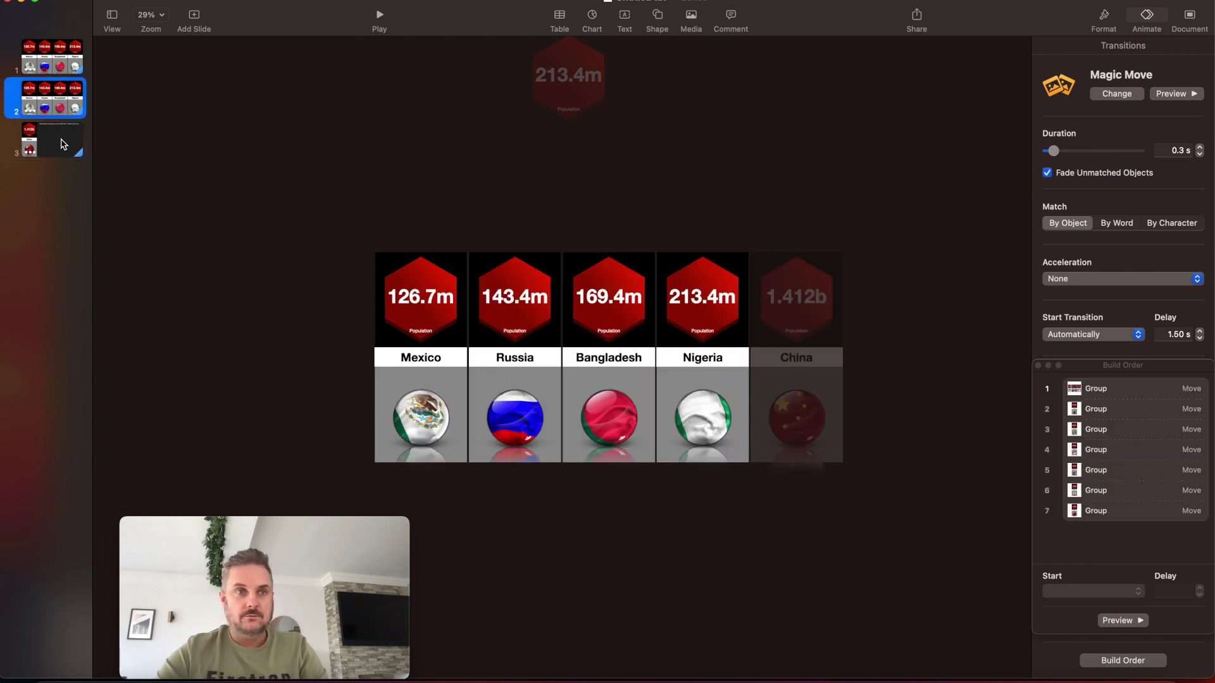
click(64, 144)
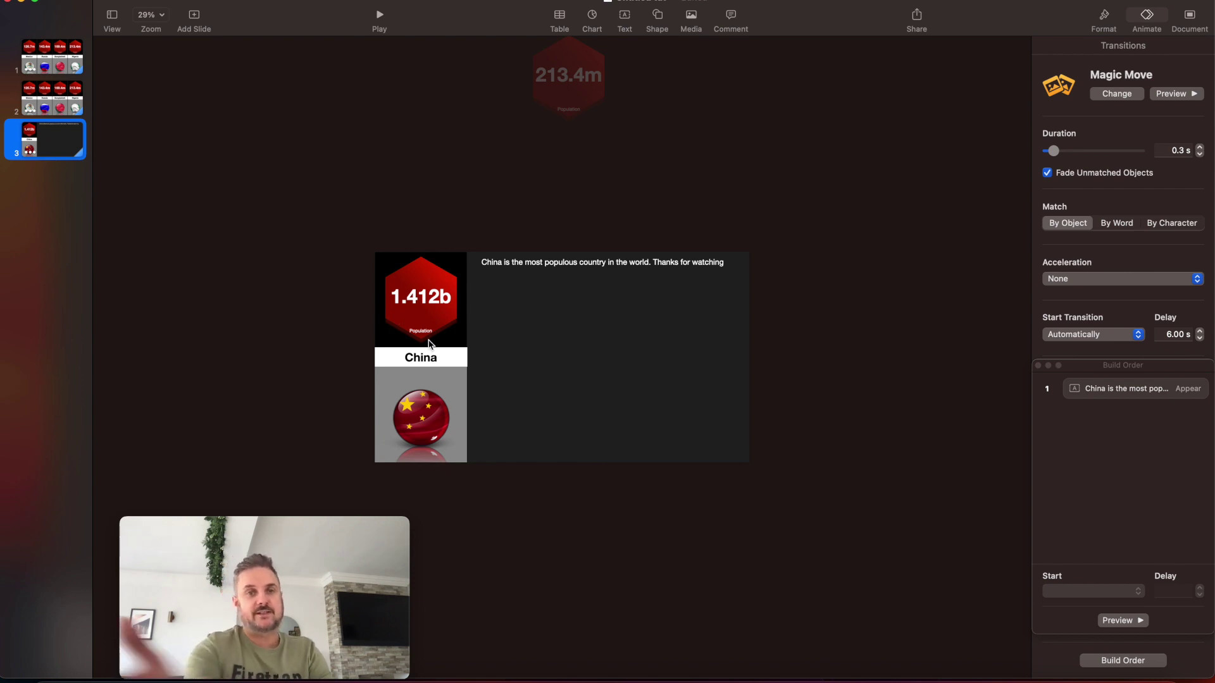
click(41, 61)
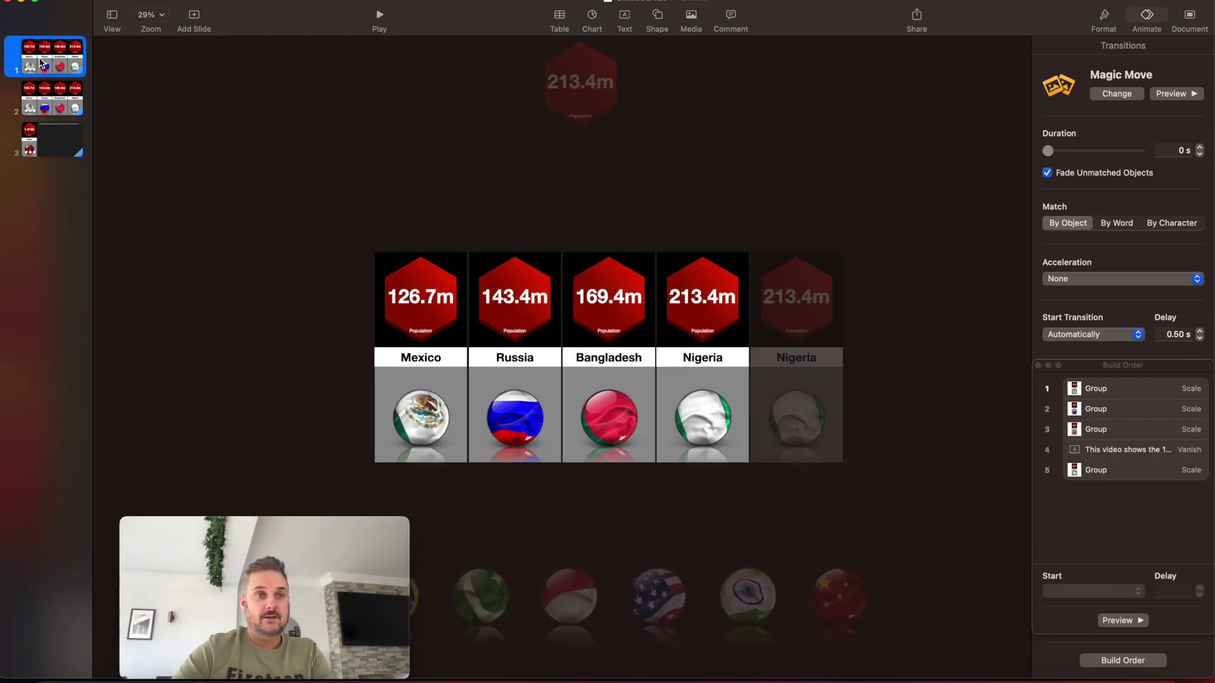
click(379, 18)
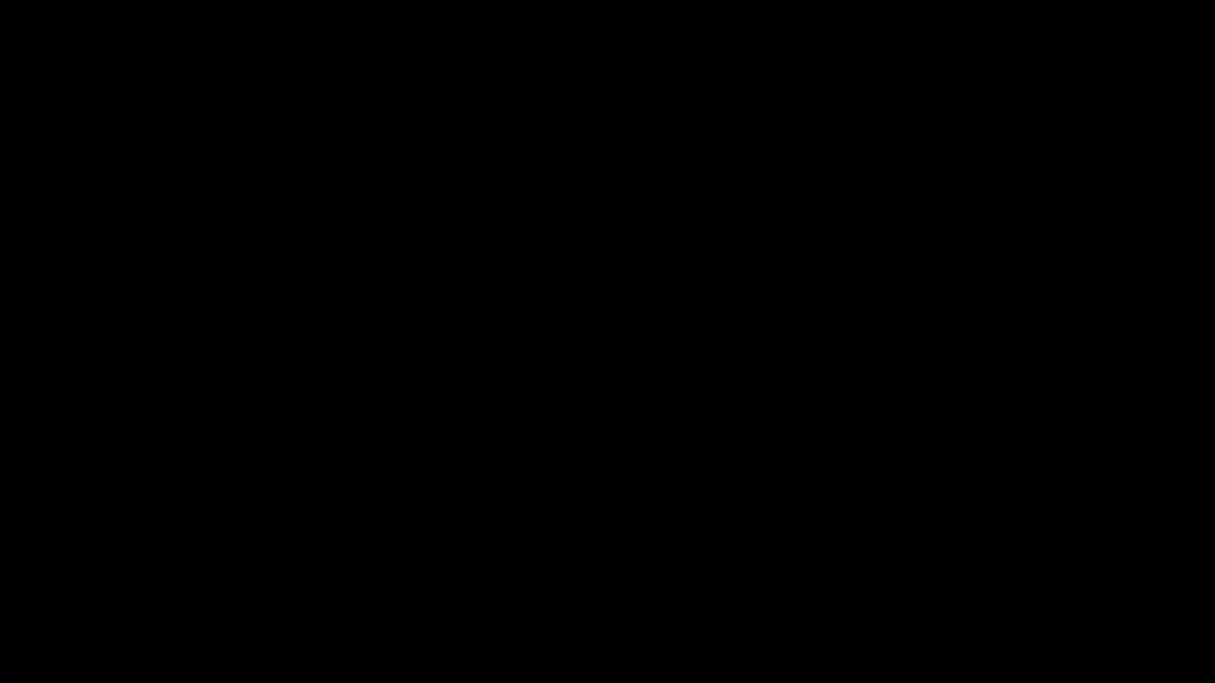